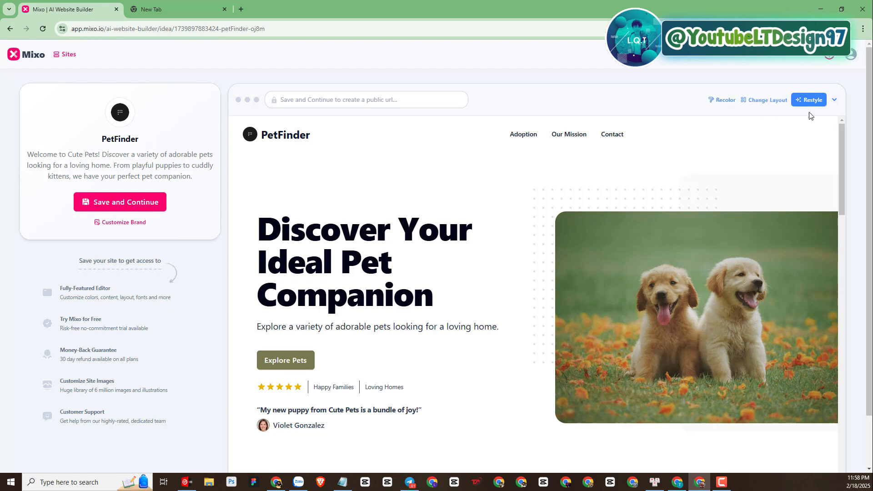
Change the PetFinder site's layout, review the regenerated page down to its footer, and change the layout again
left_click(835, 101)
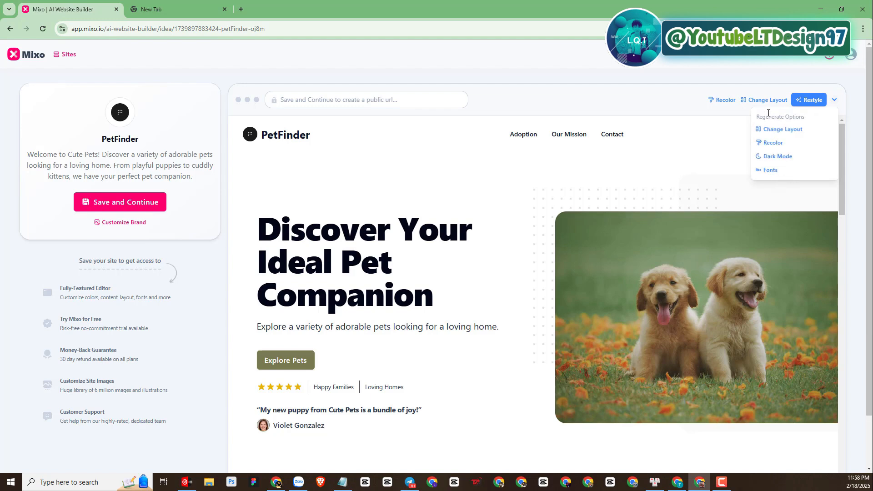
left_click(782, 101)
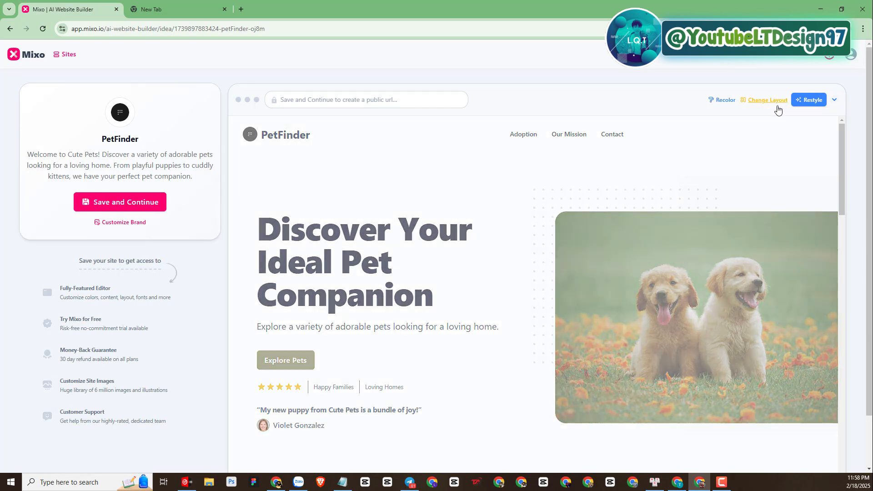
scroll(649, 183, "down", 15)
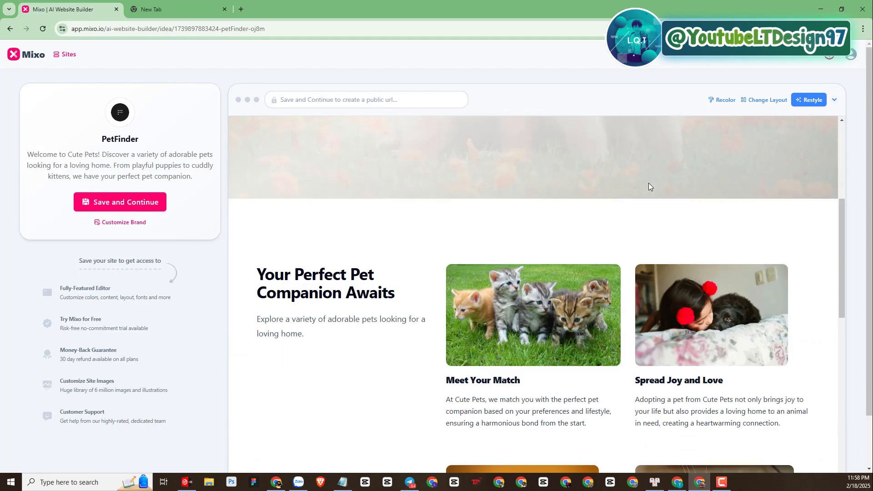
scroll(649, 186, "down", 5)
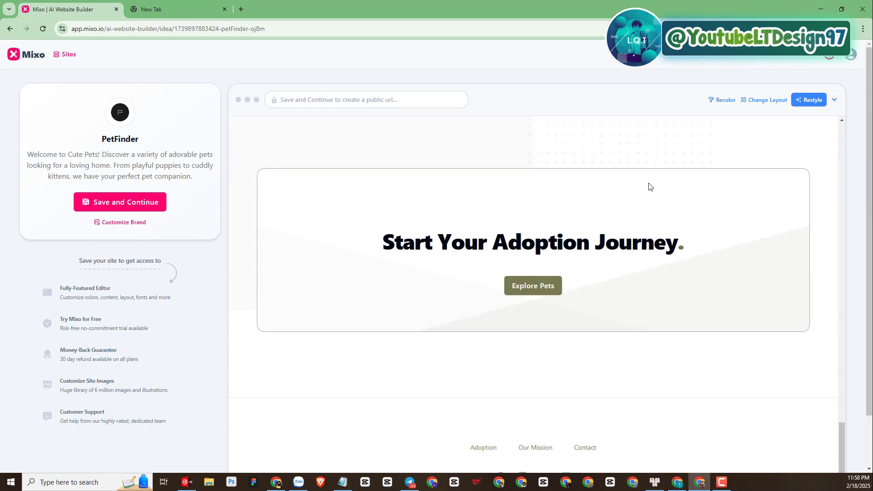
scroll(649, 184, "up", 20)
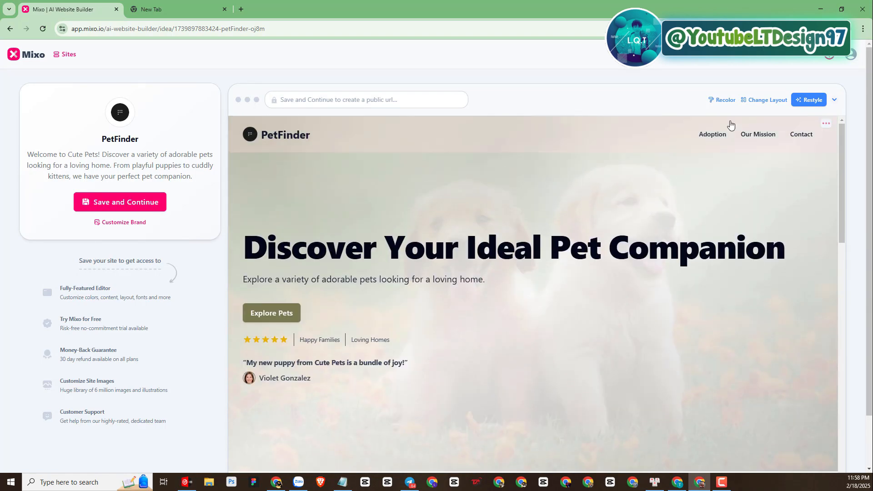
left_click(774, 101)
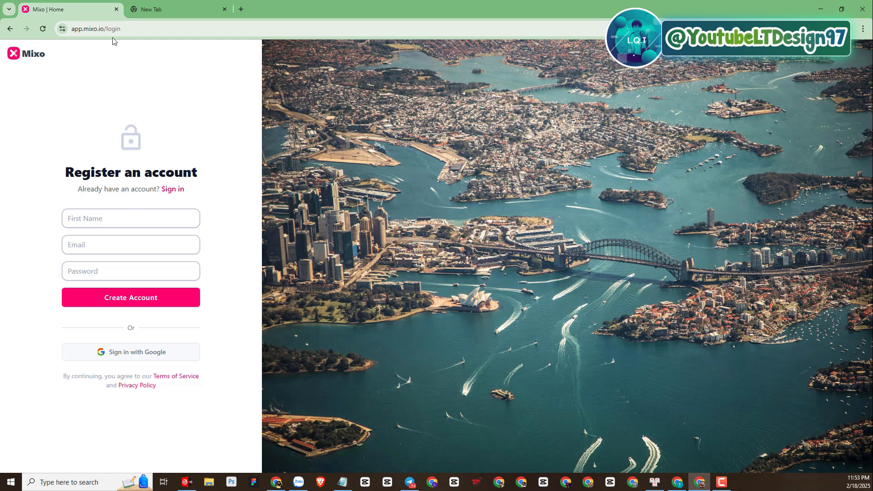
Switch from account registration to signing in with an existing Mixo account
left_click_drag(51, 61, 23, 56)
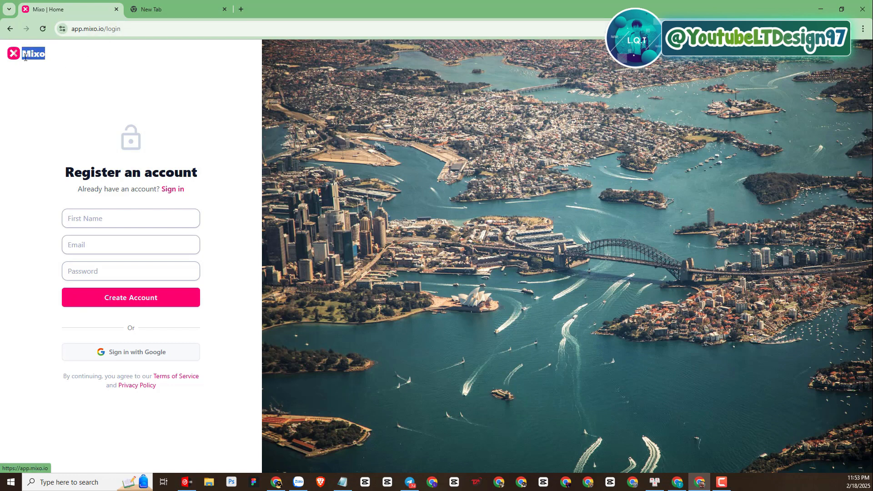
left_click(56, 72)
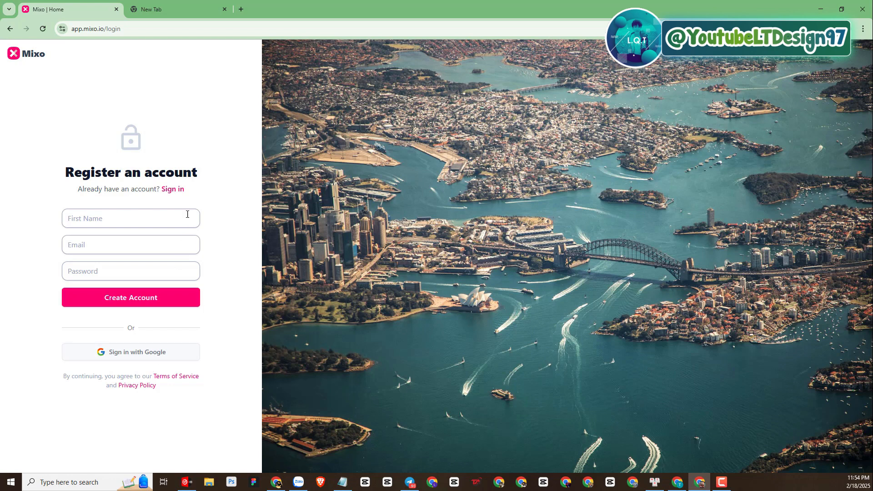
left_click(173, 189)
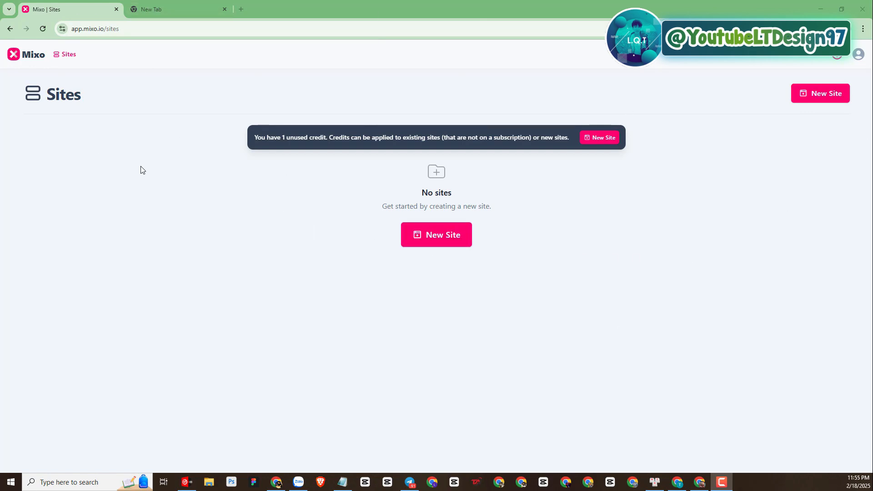
Open the site plan pricing and switch it to monthly billing
left_click(858, 56)
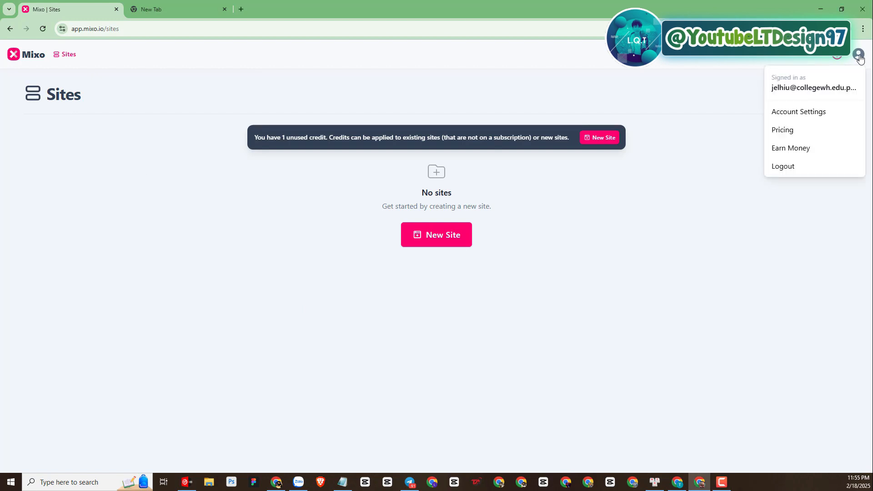
left_click(794, 131)
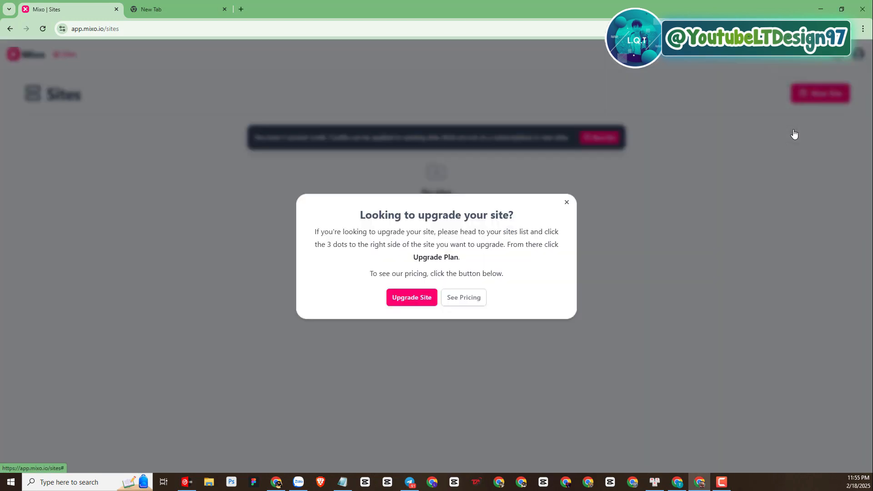
left_click(471, 300)
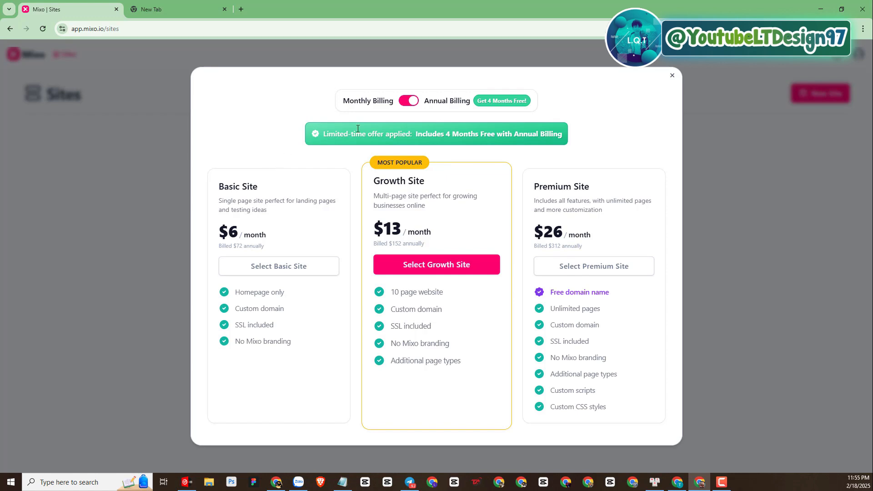
left_click(407, 102)
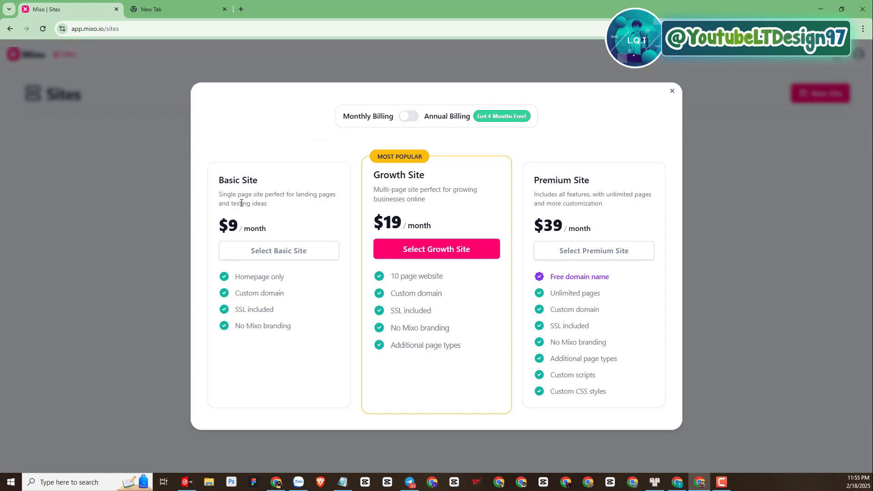
Examine the monthly prices and features of the Basic, Growth and Premium Site plans, and close the pricing
left_click_drag(215, 225, 264, 228)
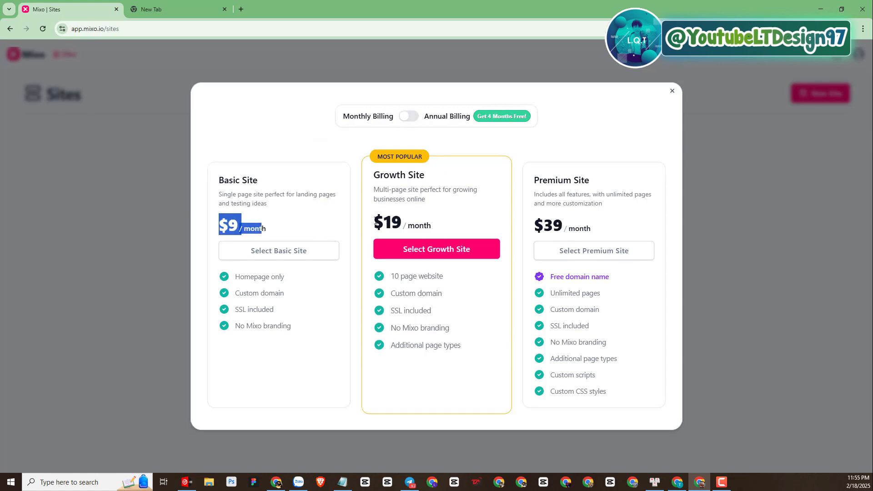
left_click(376, 223)
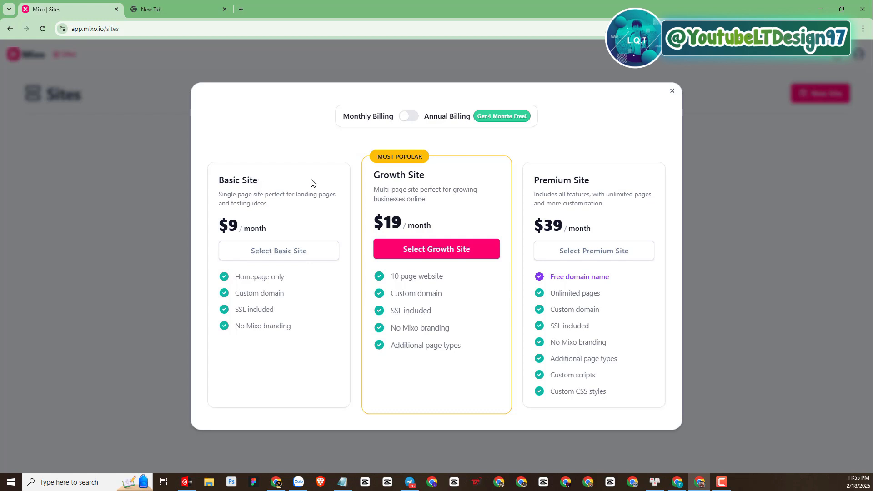
left_click_drag(373, 175, 419, 176)
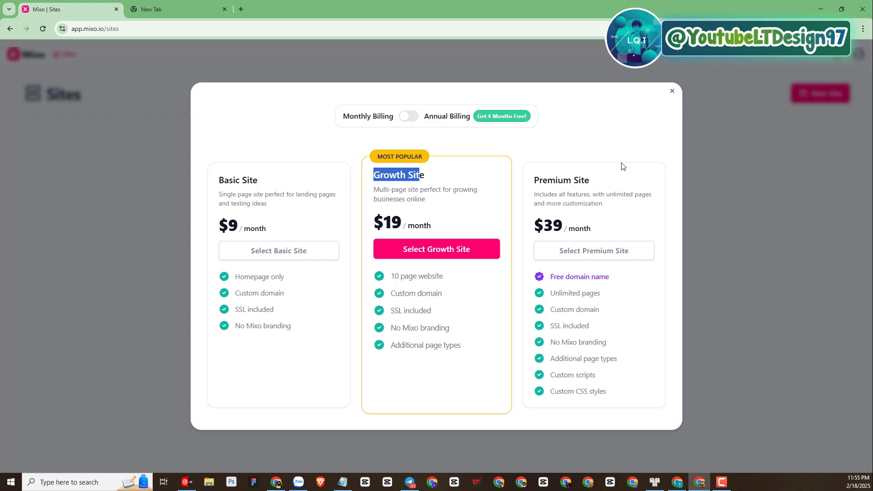
left_click(592, 181)
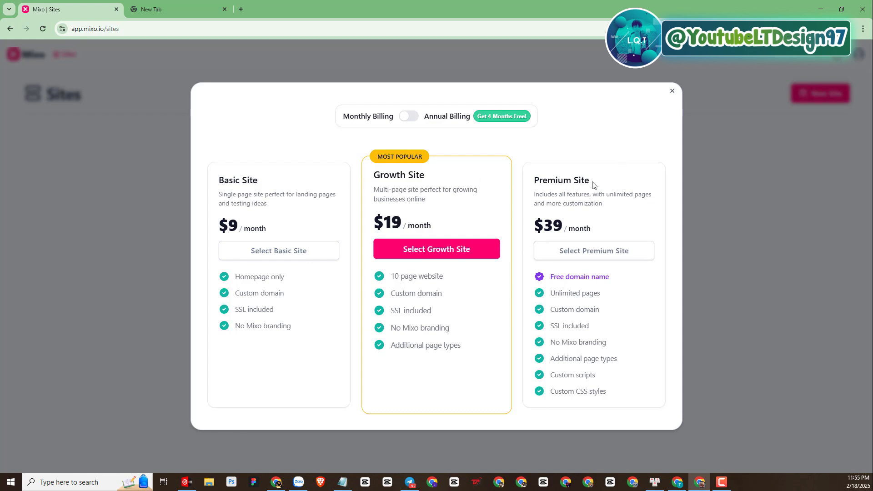
left_click_drag(592, 182, 526, 178)
left_click_drag(610, 277, 551, 279)
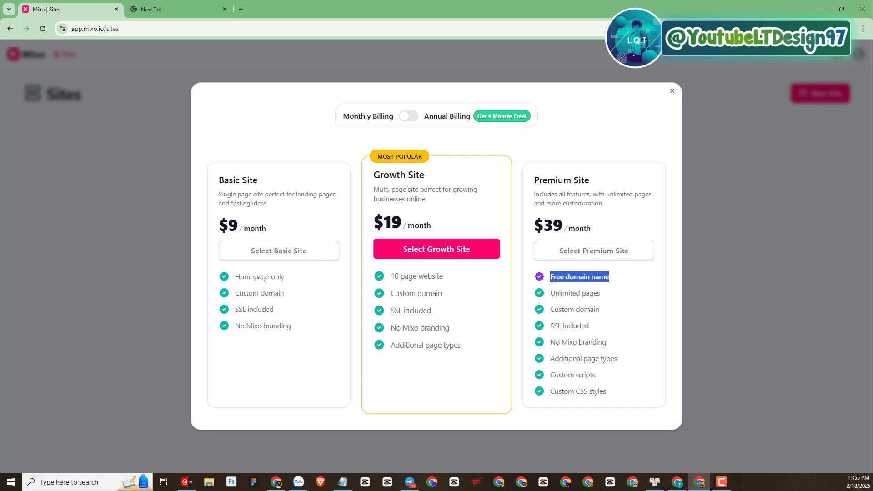
left_click_drag(445, 171, 374, 174)
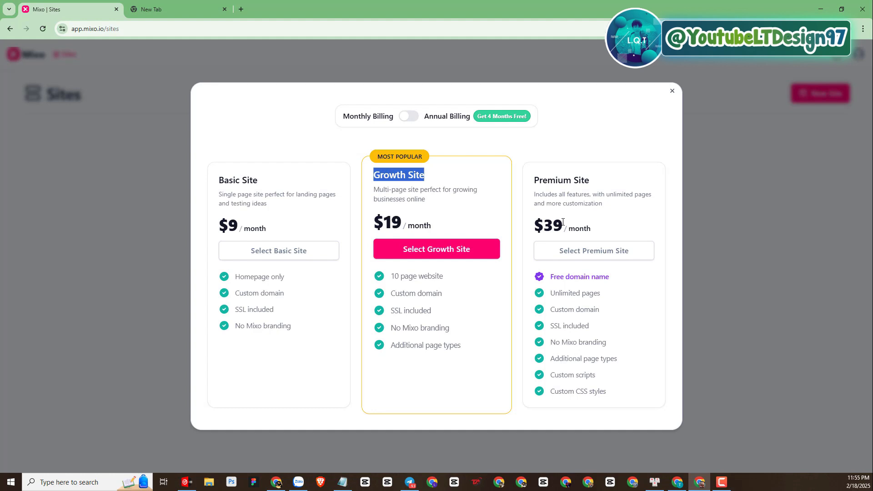
left_click(672, 90)
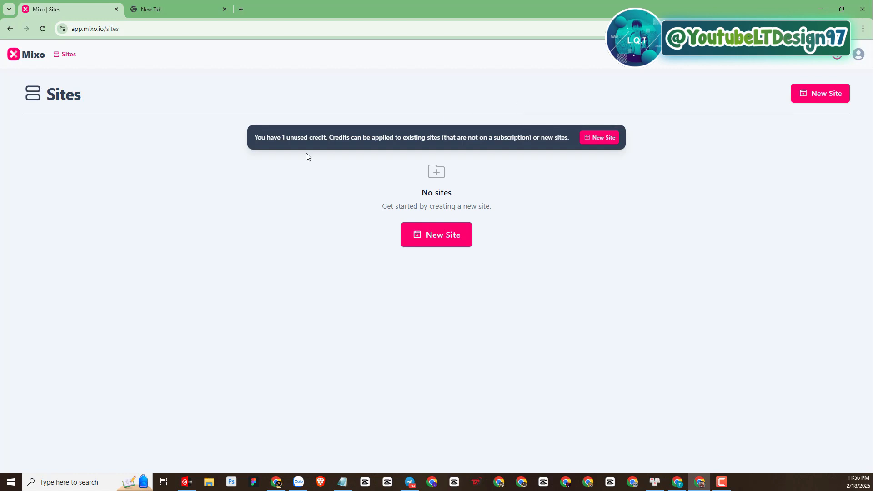
Start creating a new site and begin filling in the startup idea description
left_click(428, 236)
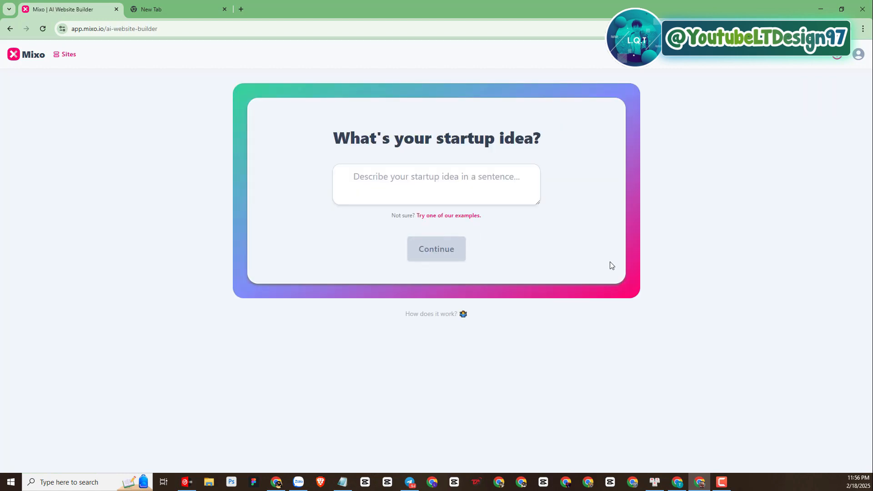
left_click_drag(324, 128, 542, 154)
left_click(562, 156)
left_click(448, 190)
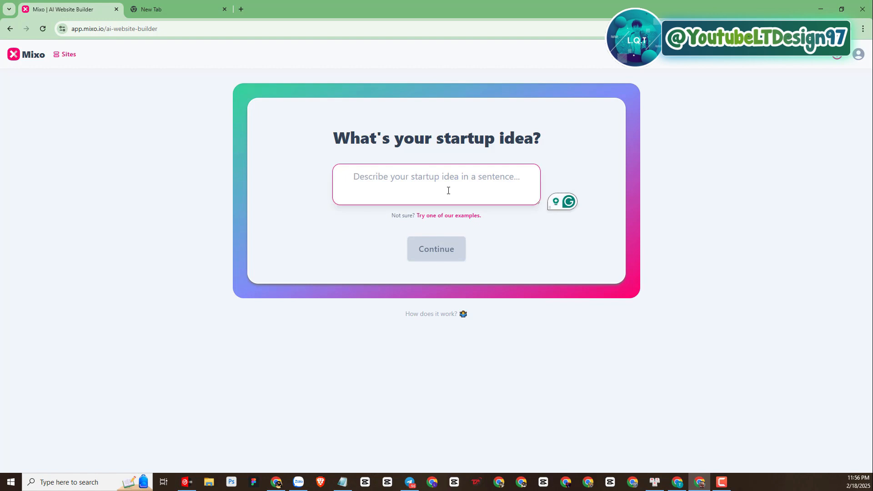
type("CU")
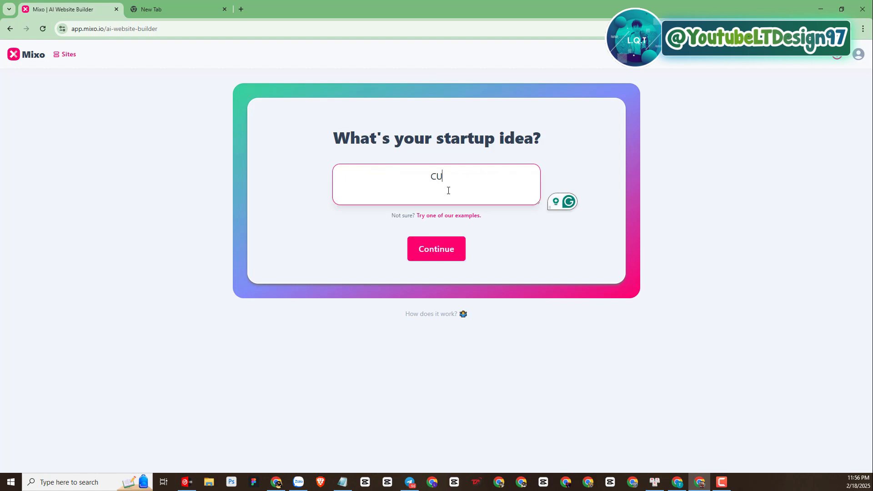
key("BackSpace")
type("u")
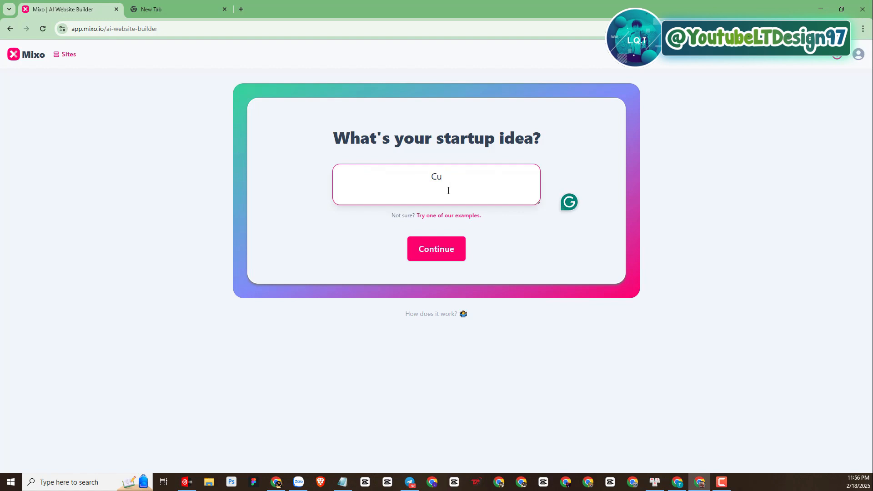
type("te")
key("BackSpace")
key("BackSpace")
key("BackSpace")
key("BackSpace")
type("web")
key("BackSpace")
key("BackSpace")
key("BackSpace")
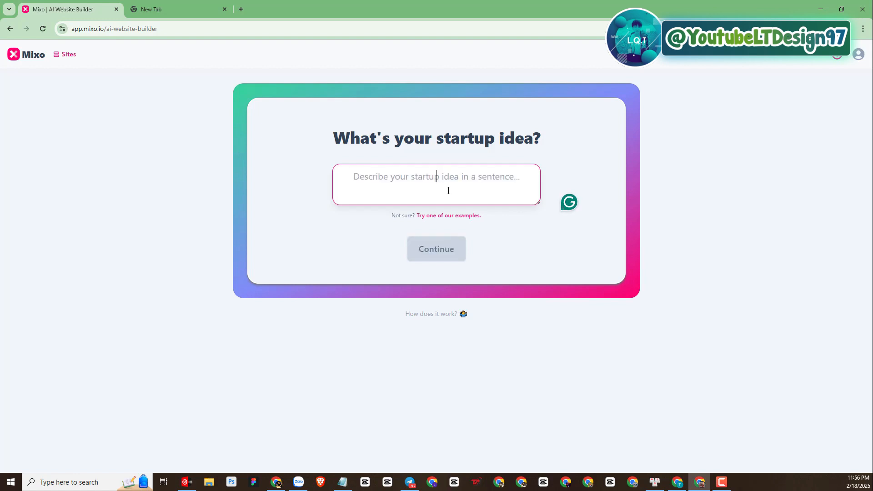
Describe the startup idea as "cute pets" and continue to the goal selection
type("cute pét")
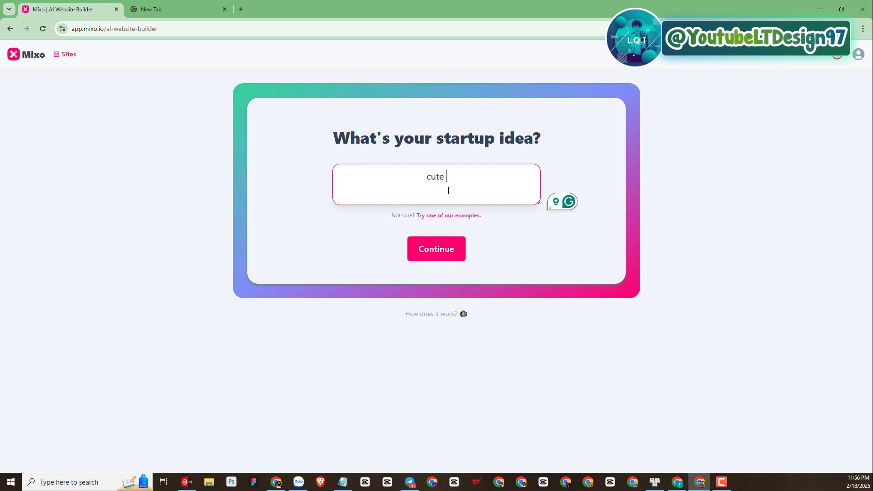
type("s")
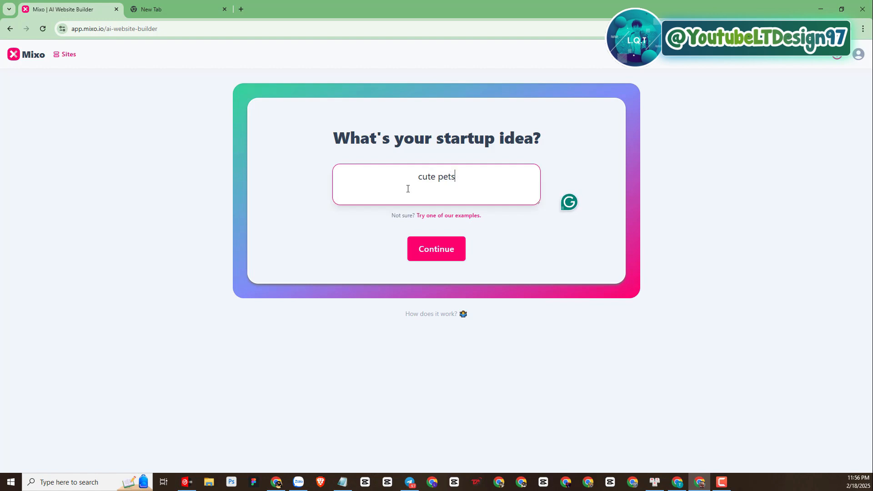
left_click(446, 257)
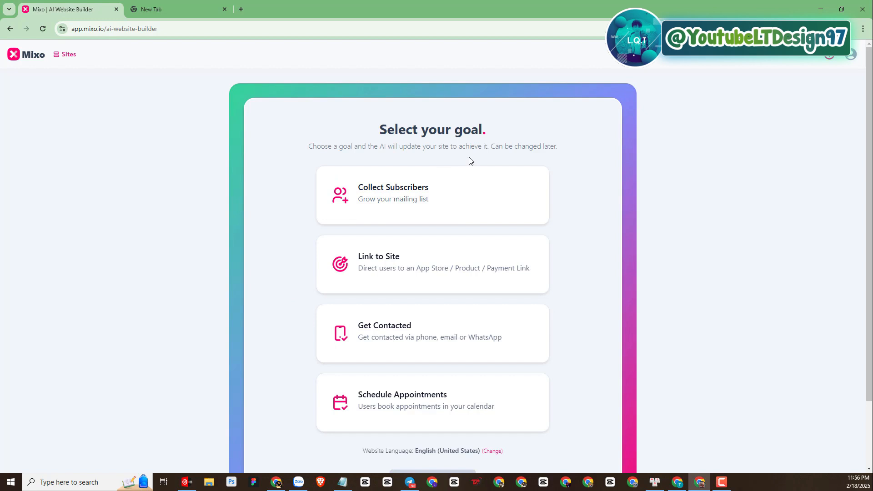
Review the available goals, choose Link to Site with the custom link left empty, and generate the website
scroll(469, 164, "down", 1)
left_click_drag(384, 83, 489, 84)
left_click(283, 112)
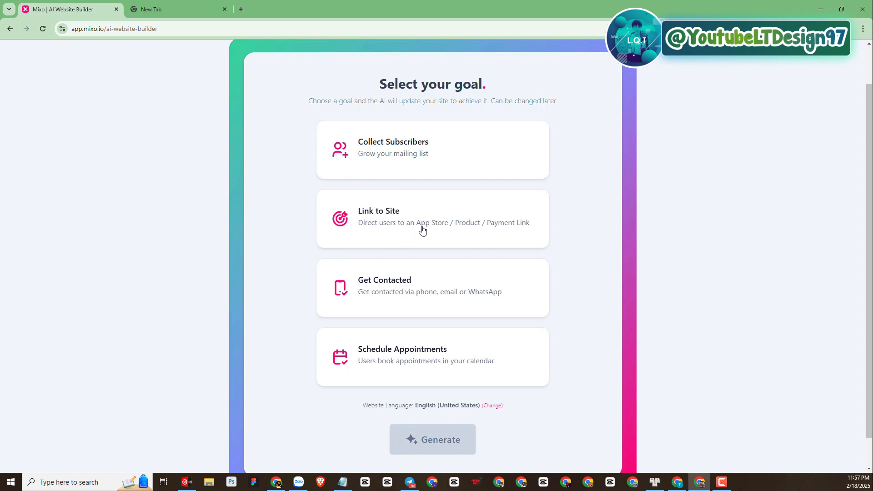
scroll(368, 321, "down", 1)
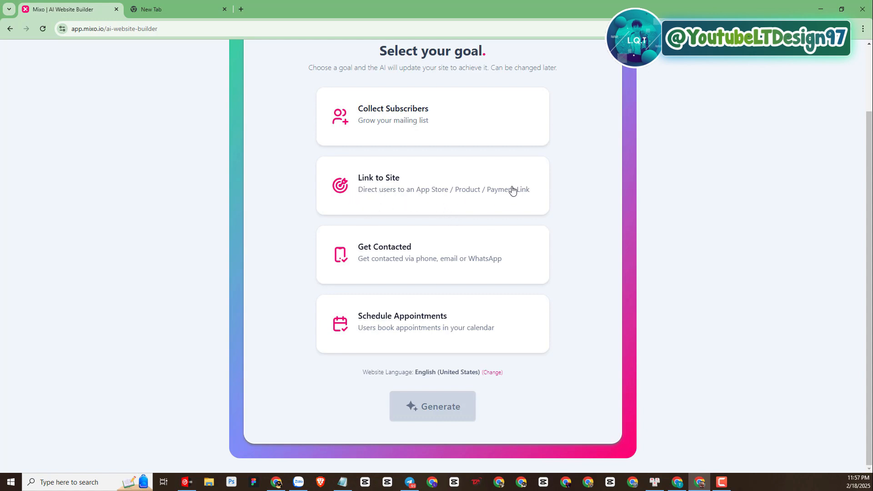
scroll(513, 202, "up", 2)
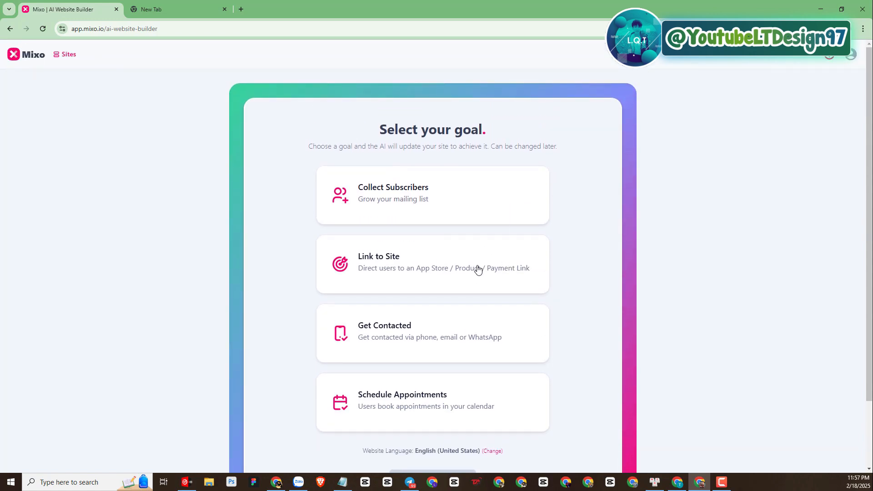
left_click(391, 275)
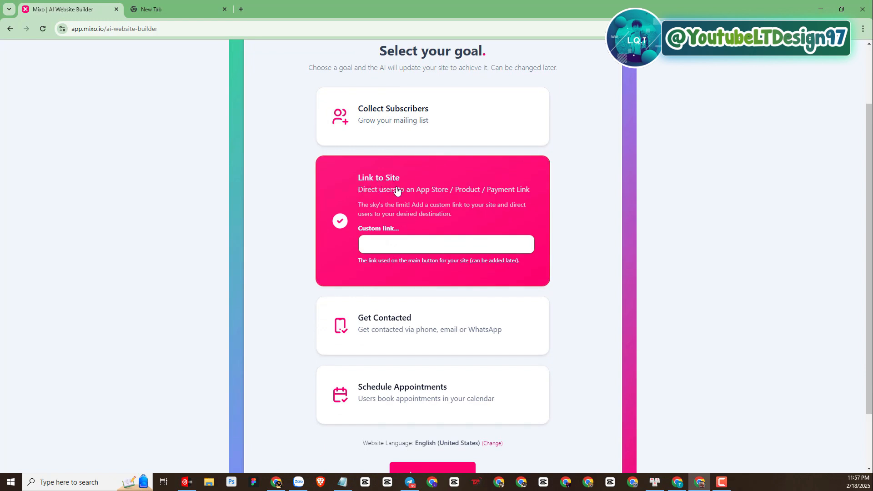
scroll(433, 241, "down", 2)
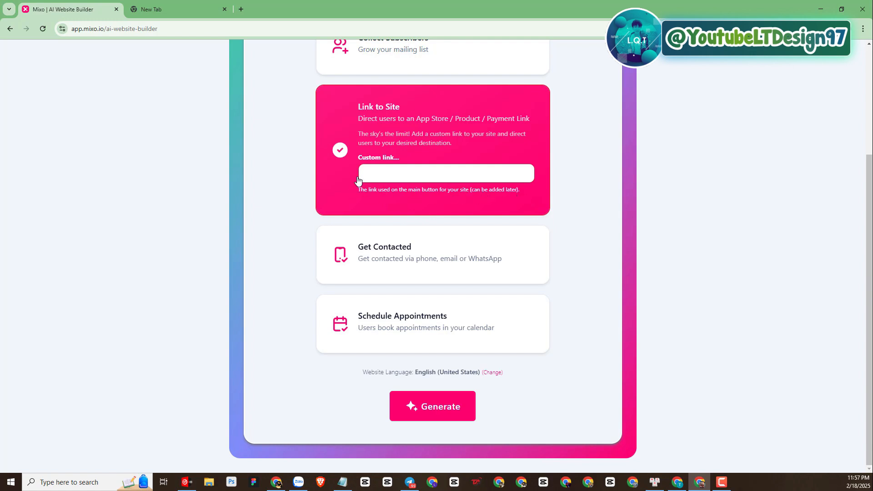
left_click(432, 409)
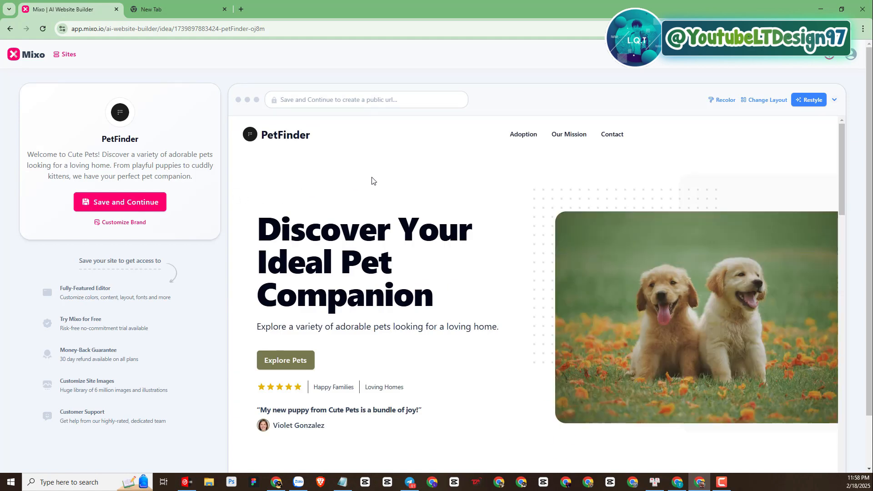
Look through the generated PetFinder homepage from hero to footer, and check the available regenerate options
scroll(372, 180, "down", 15)
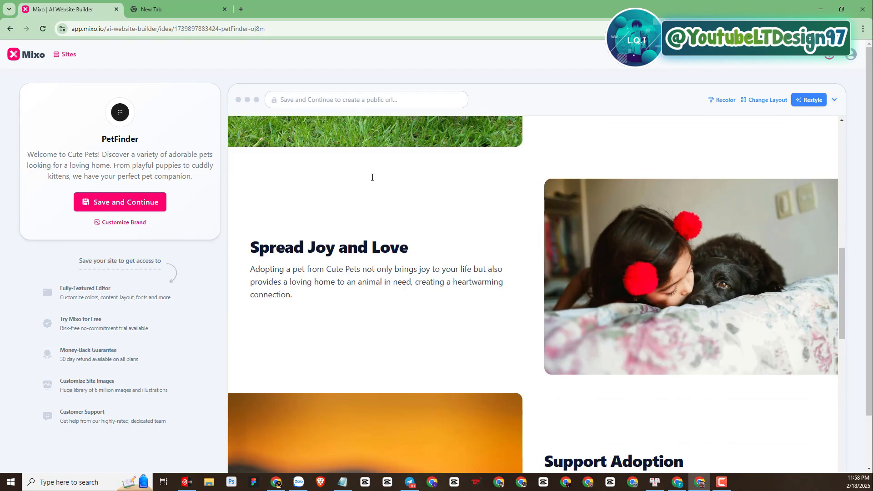
scroll(372, 177, "down", 15)
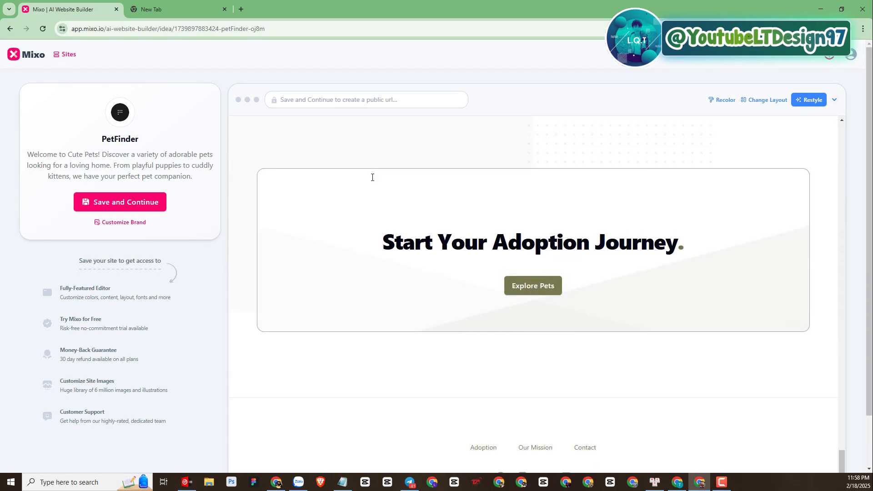
scroll(371, 179, "up", 20)
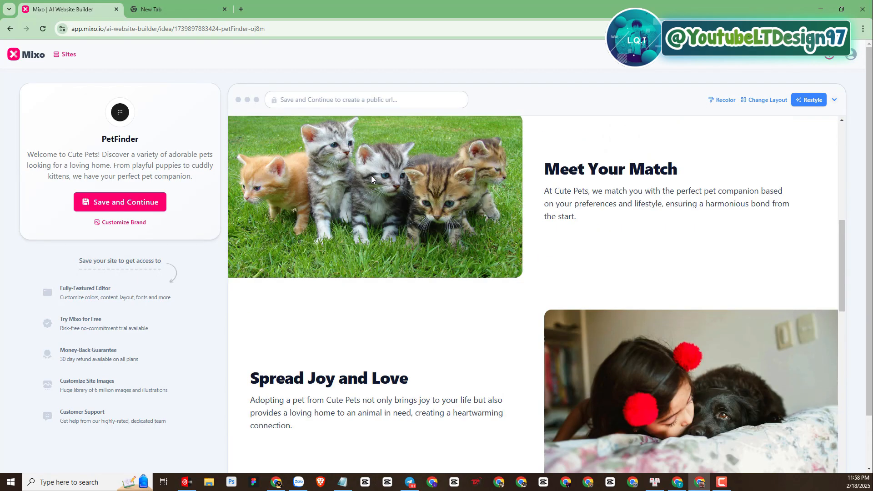
scroll(372, 180, "up", 1)
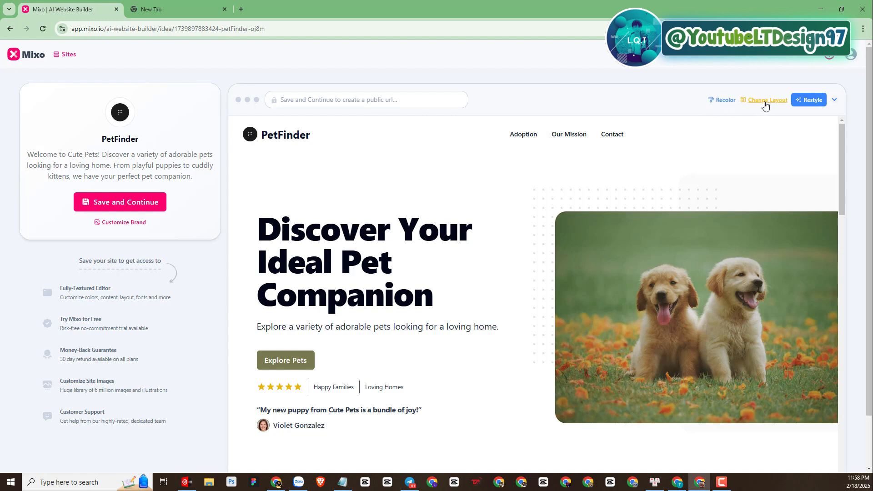
left_click(834, 101)
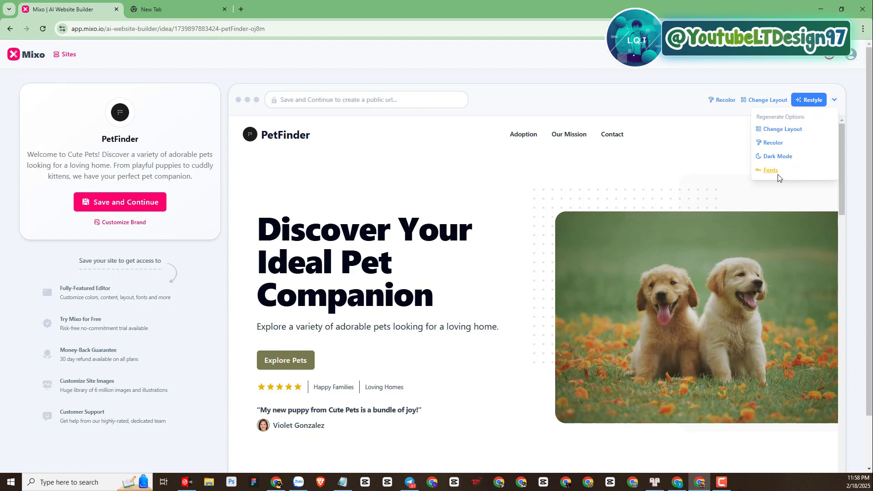
Change the site layout to one with a full-width faded puppy hero background, and look through the whole page
left_click(781, 101)
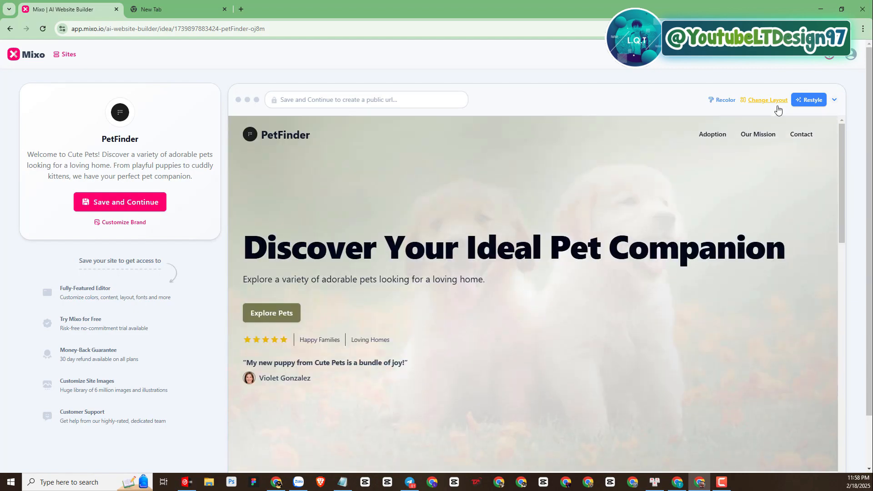
scroll(648, 187, "down", 20)
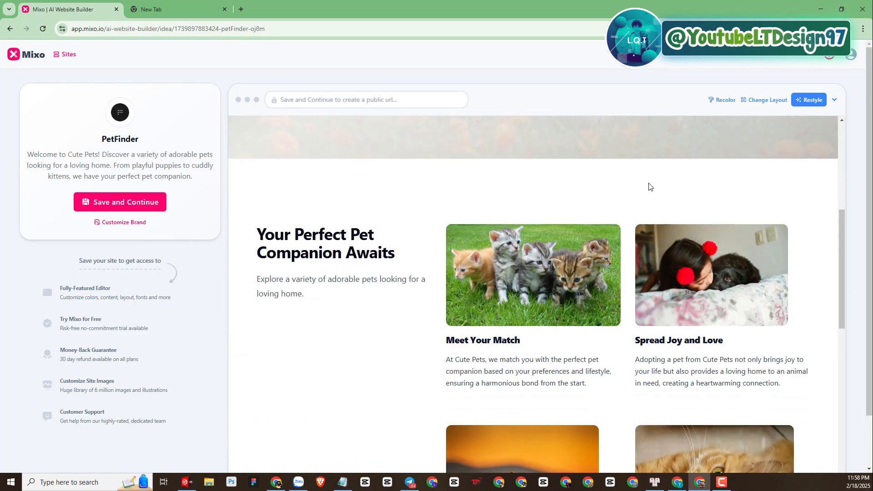
scroll(650, 187, "down", 3)
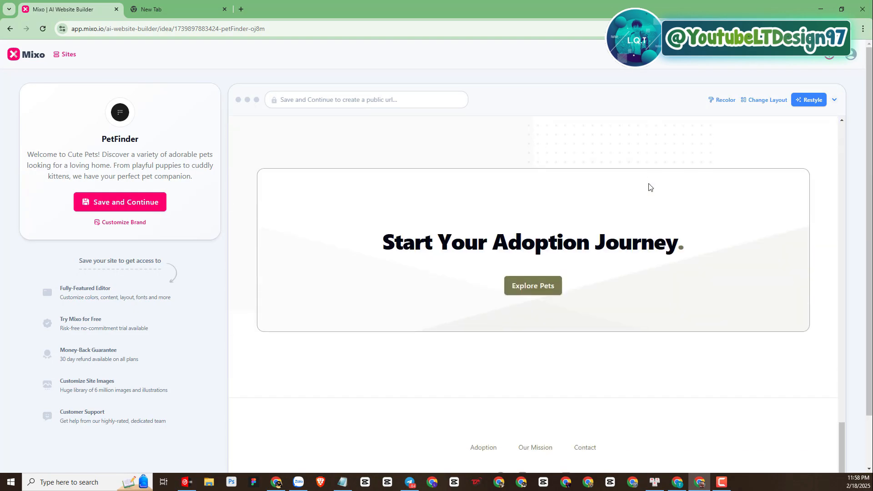
scroll(650, 187, "up", 20)
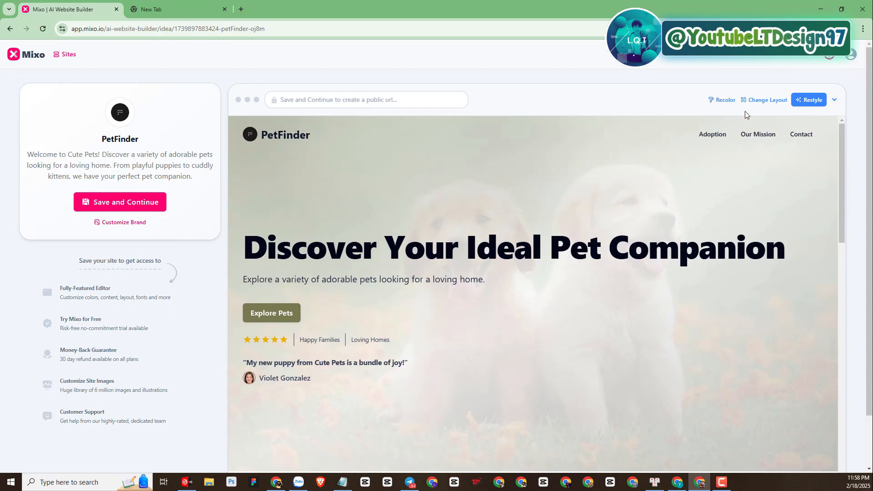
Change the layout to one with centered hero text above the puppy photo, and look through the page
left_click(765, 99)
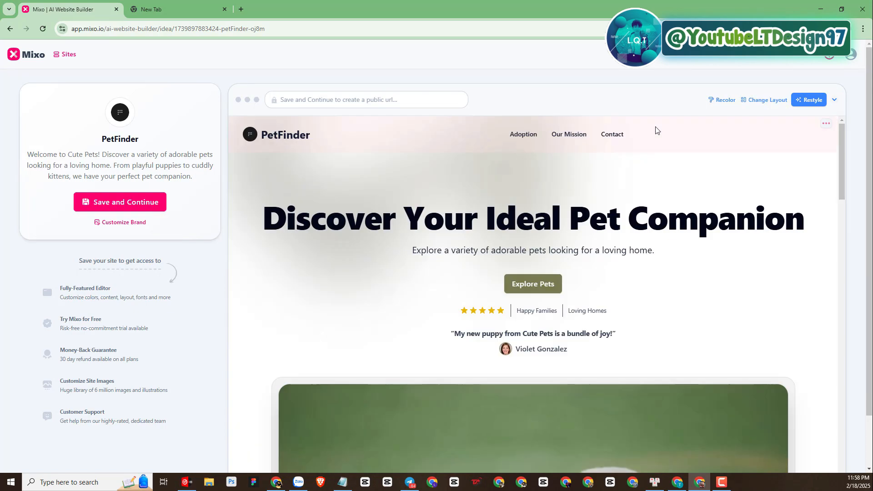
scroll(646, 187, "down", 15)
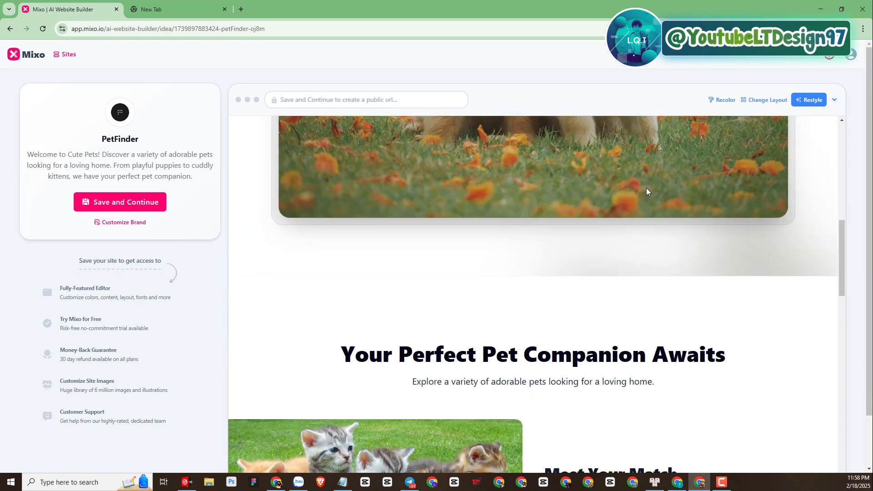
scroll(646, 188, "down", 10)
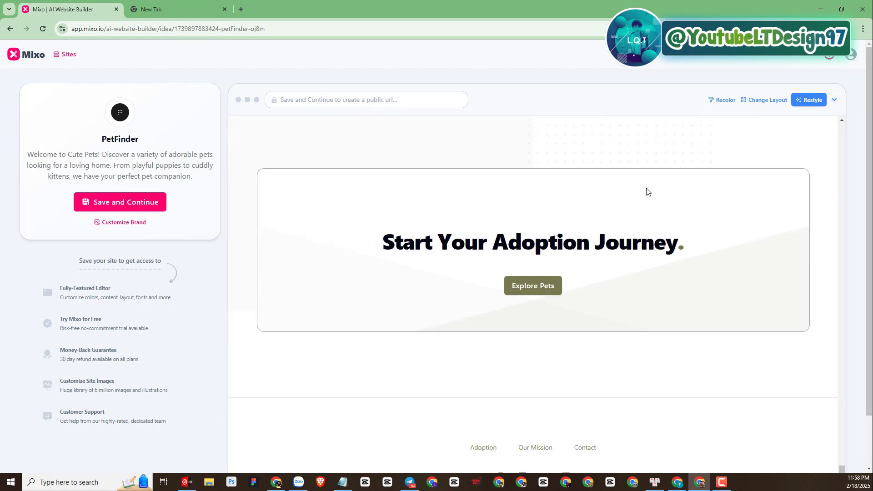
Keep changing the layout until the hero text sits beside the rounded puppy photo with the dotted pattern
left_click(767, 108)
scroll(709, 177, "up", 20)
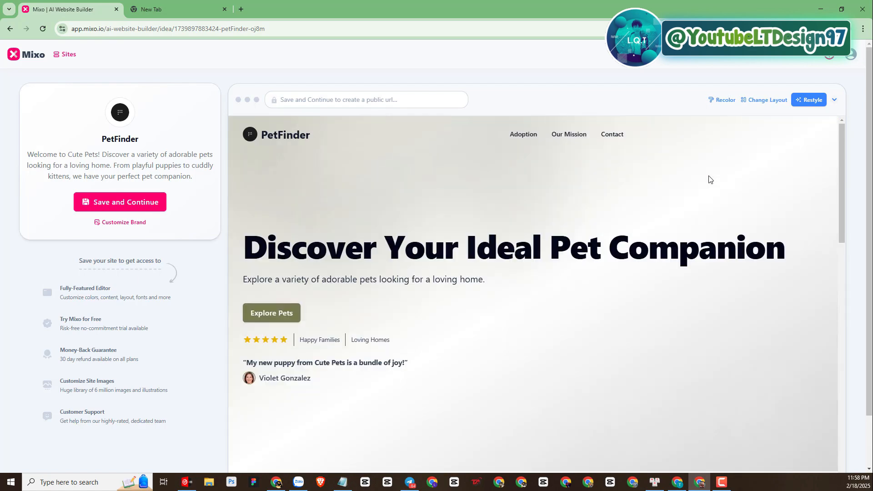
left_click(758, 101)
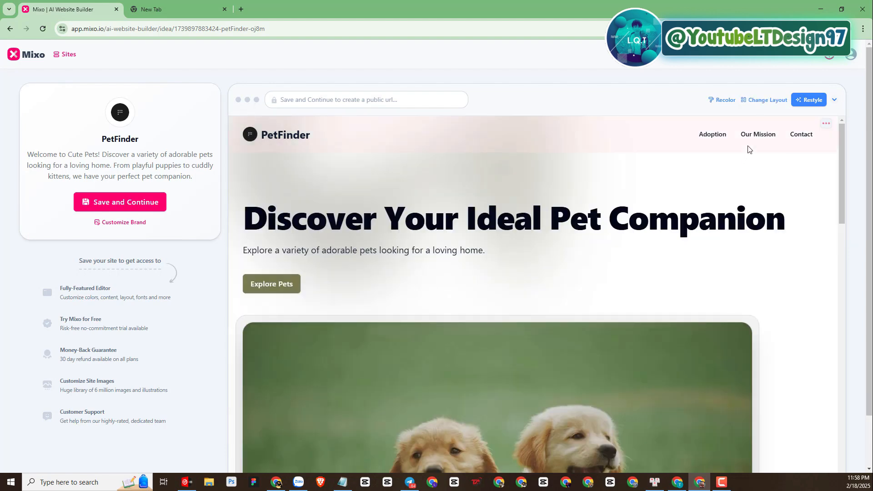
left_click(764, 101)
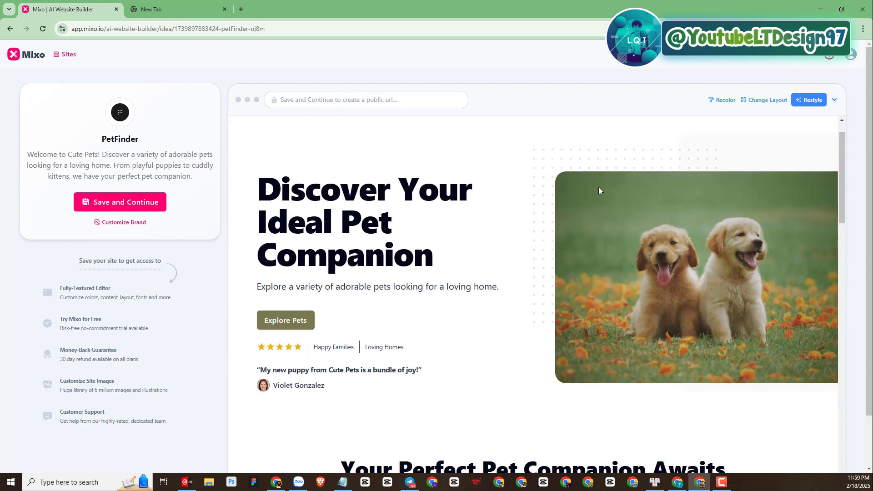
Examine the homepage in the chosen layout, from the hero through the feature sections to the footer links
scroll(403, 181, "down", 10)
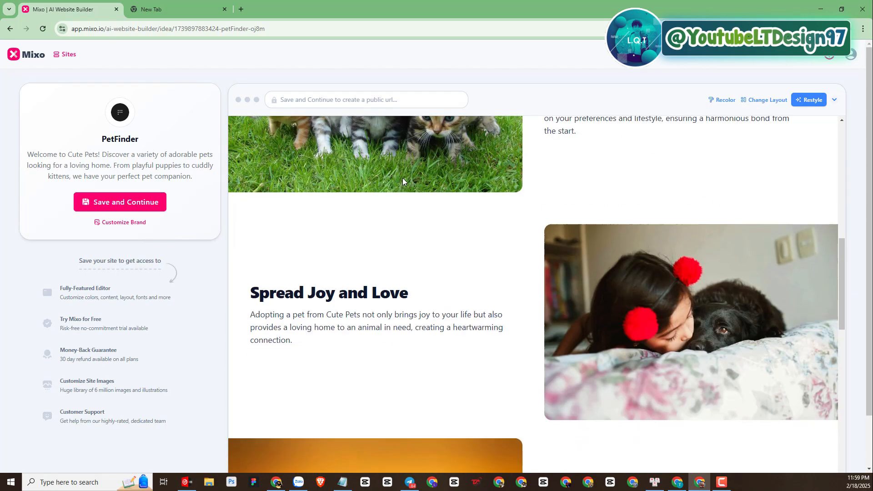
scroll(402, 181, "down", 10)
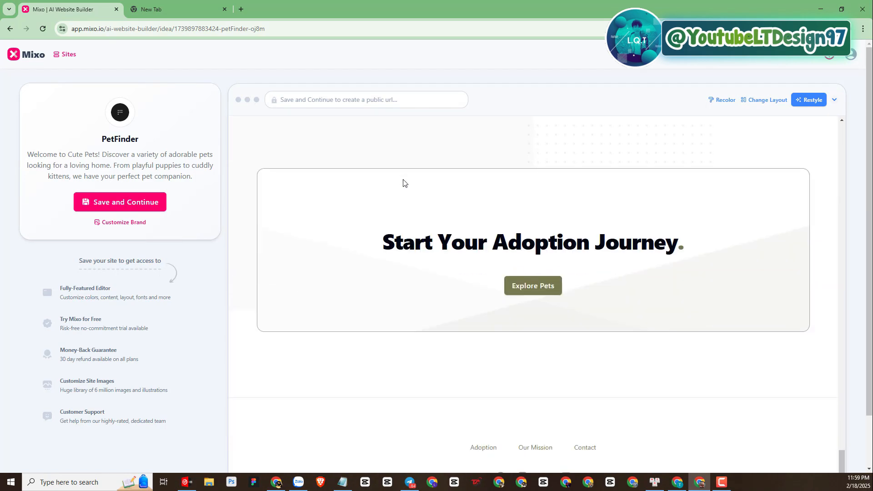
scroll(404, 184, "up", 15)
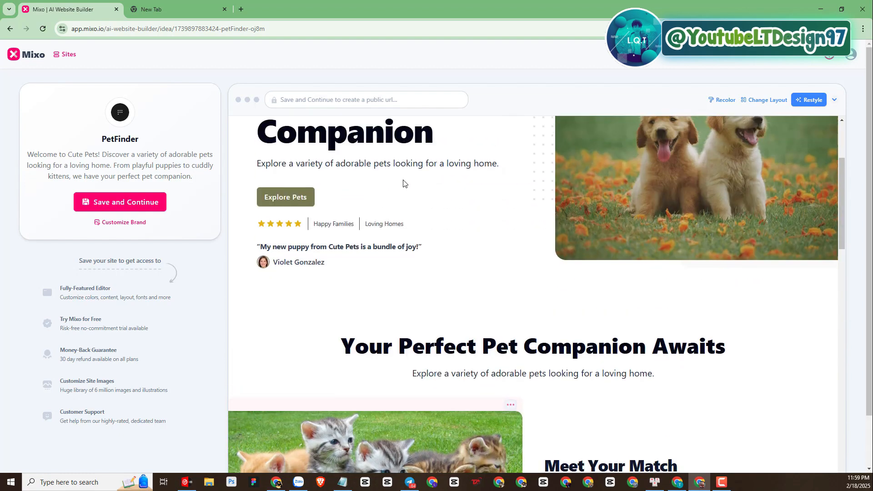
scroll(404, 184, "up", 4)
scroll(404, 183, "down", 15)
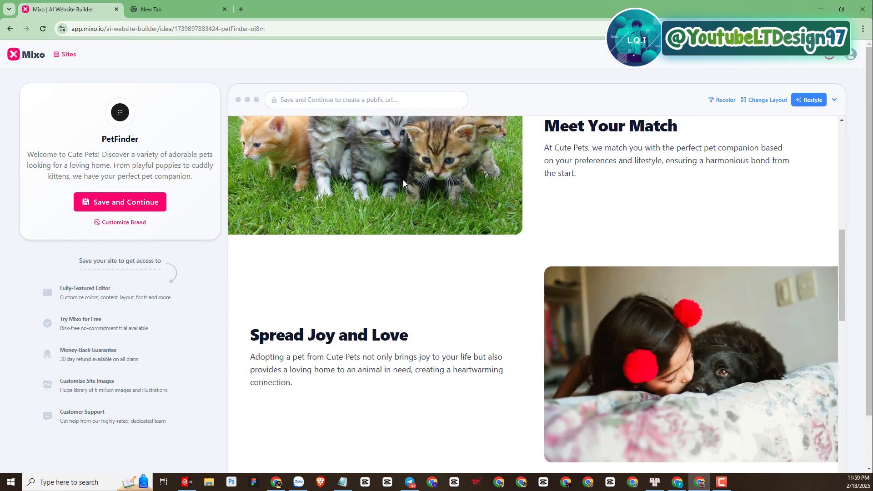
scroll(403, 183, "down", 3)
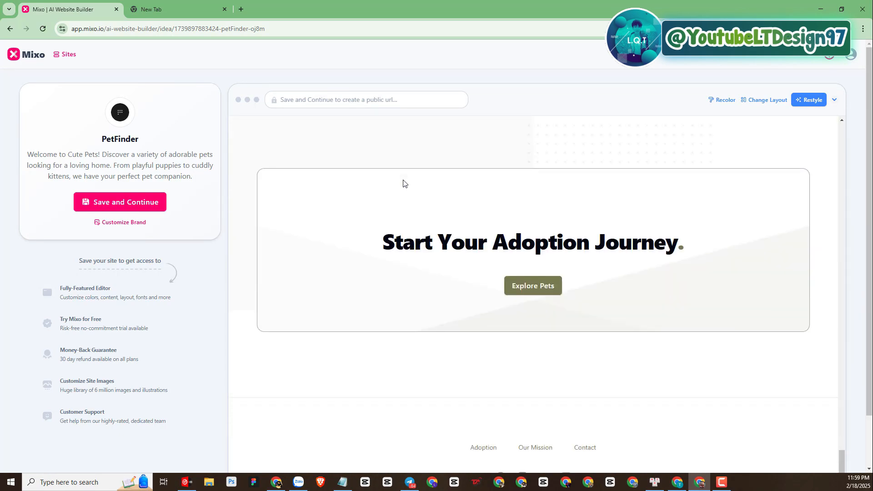
scroll(432, 345, "down", 2)
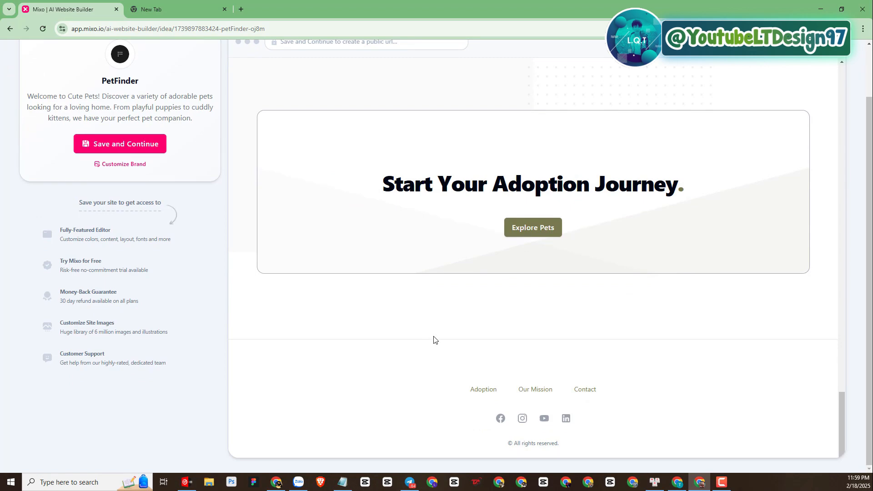
scroll(407, 318, "up", 12)
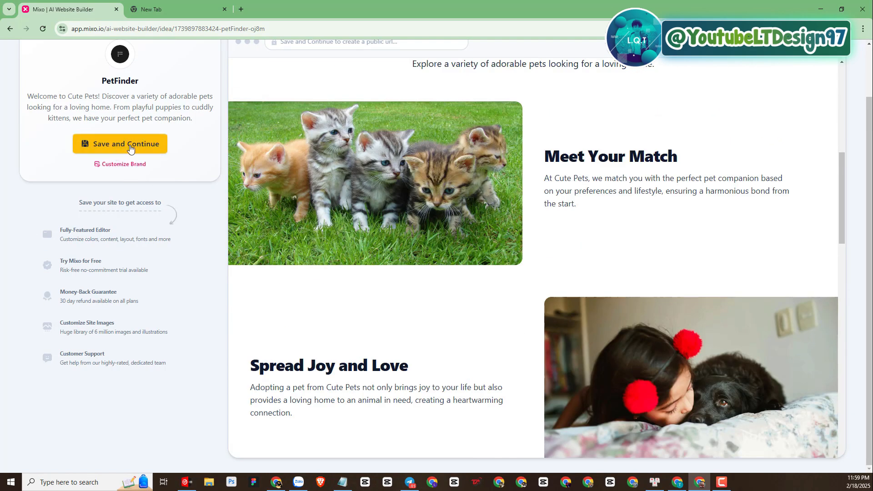
scroll(409, 196, "up", 9)
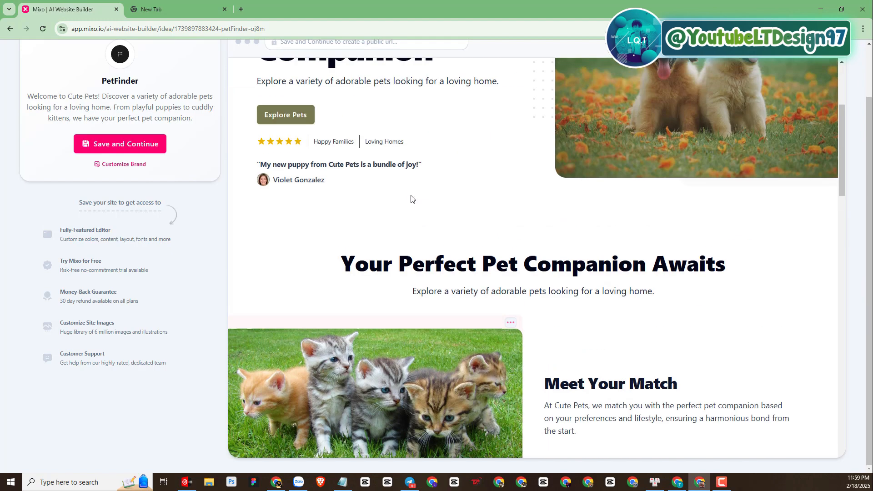
Check the brand customization options without changes, and save the PetFinder site to continue into the site editor
left_click(119, 164)
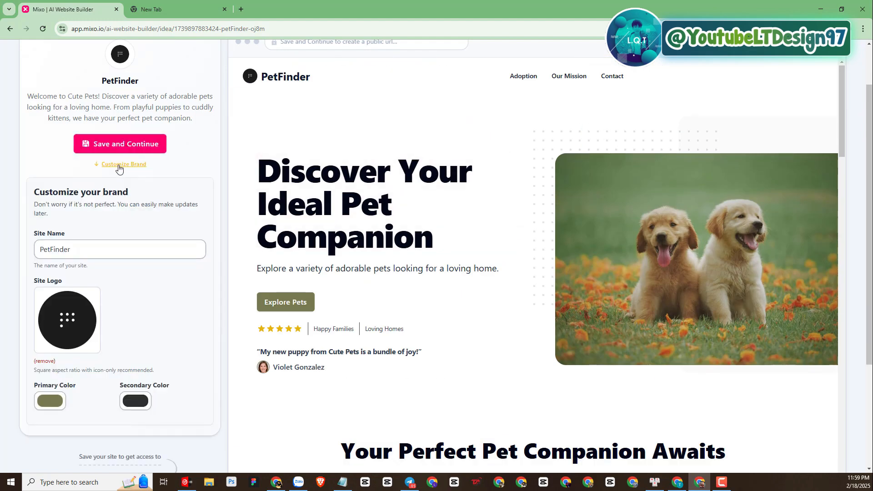
left_click(120, 165)
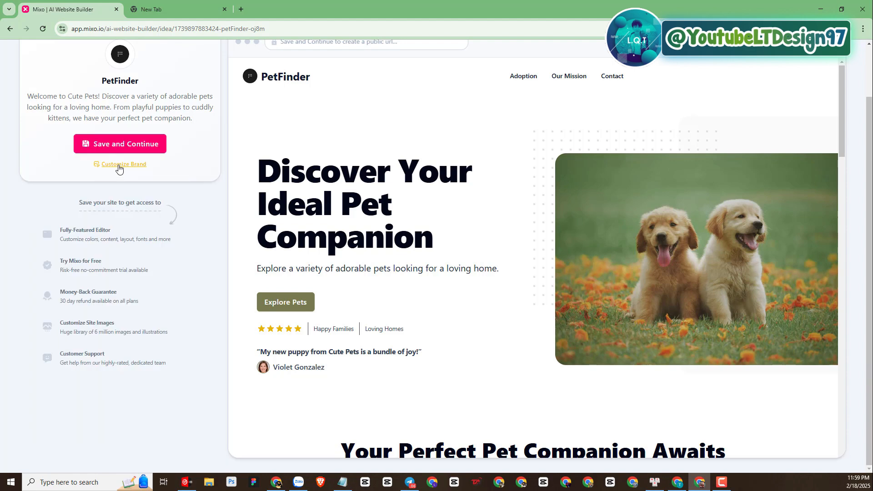
left_click(121, 144)
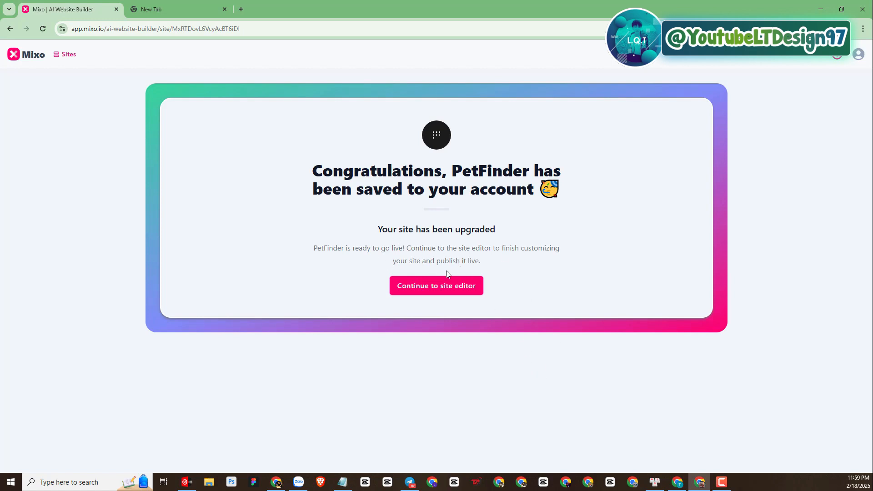
left_click(409, 281)
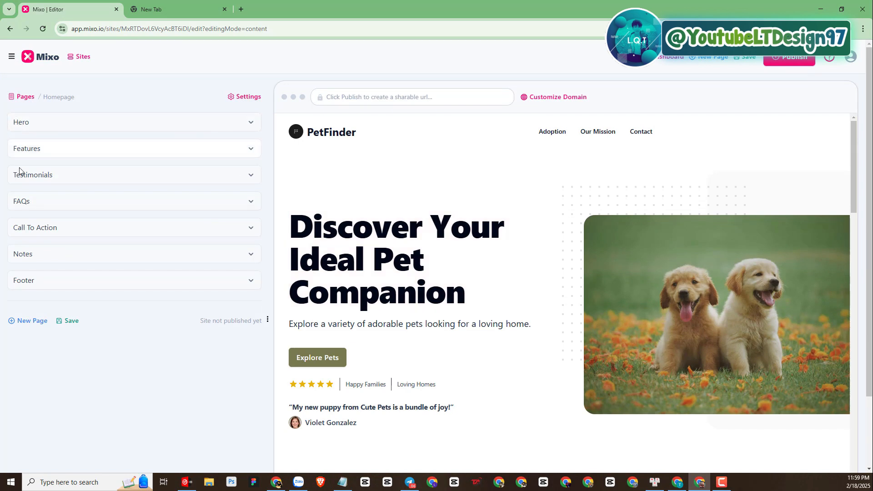
Examine the editing options of the homepage's Hero and Footer sections, leaving both collapsed
left_click(69, 128)
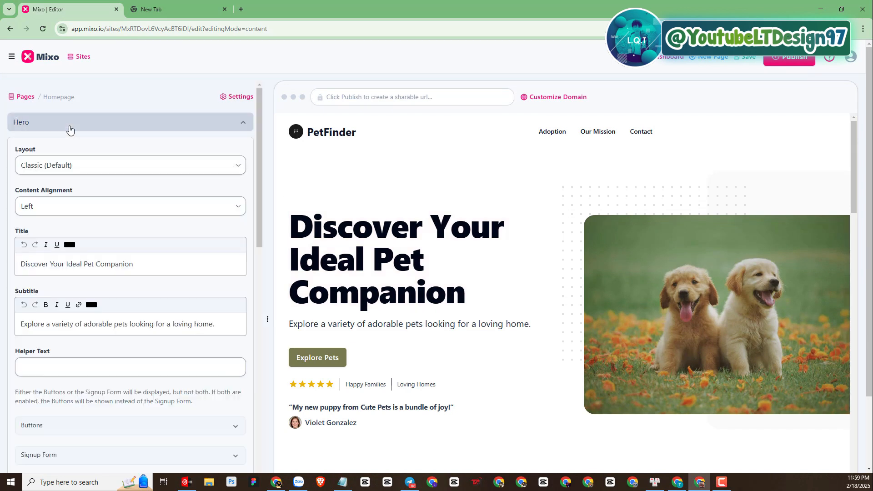
left_click(70, 128)
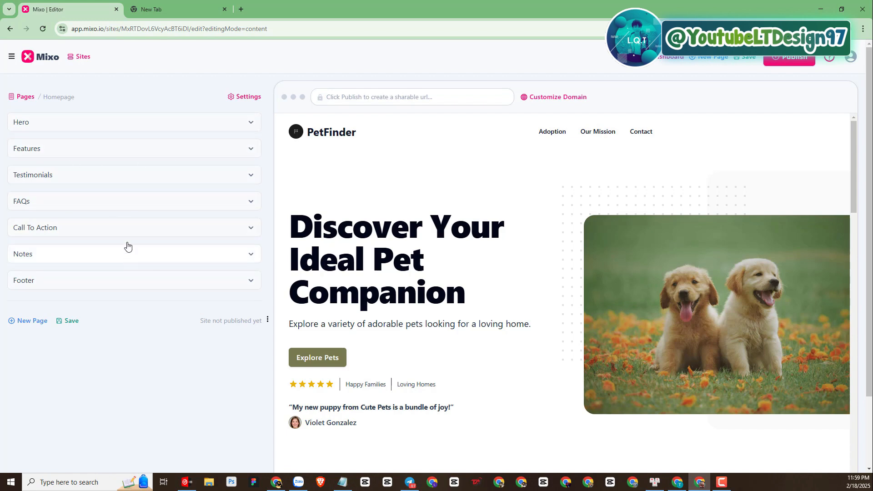
left_click(150, 284)
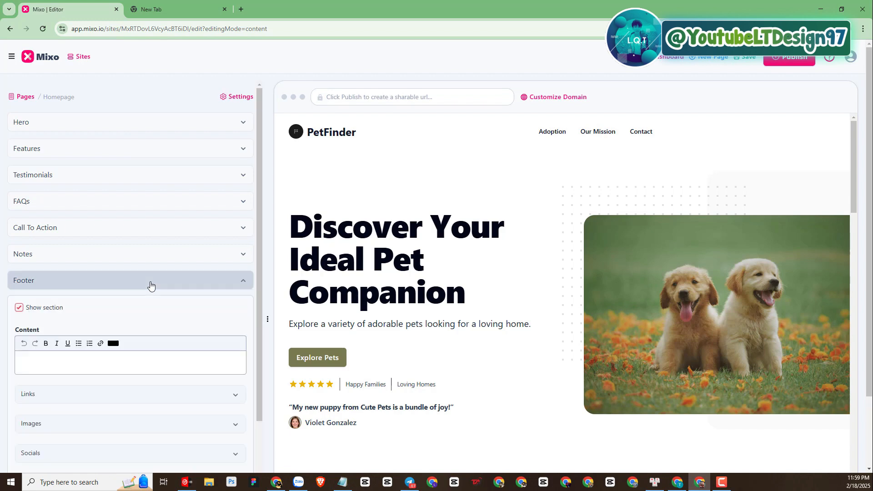
left_click(110, 284)
left_click(98, 128)
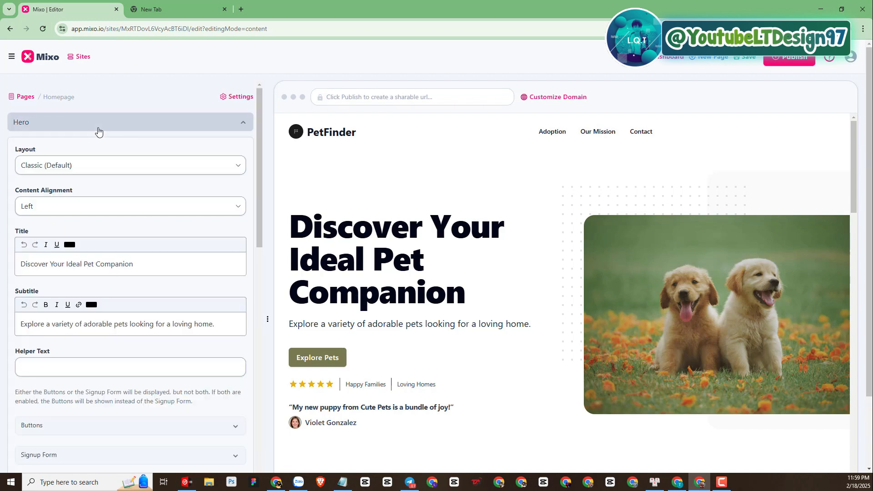
left_click(98, 128)
Examine the settings of the Features and Testimonials sections, collapse them, and view the homepage preview
left_click(66, 149)
left_click(64, 150)
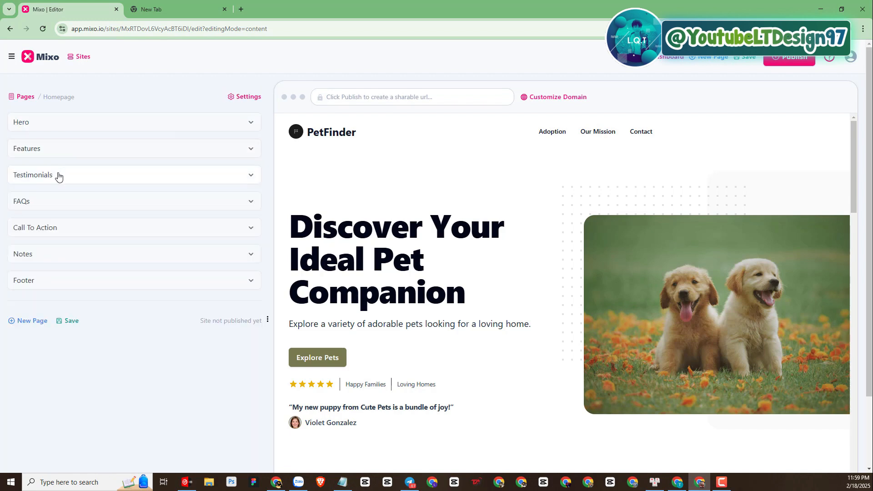
left_click(58, 176)
left_click(59, 175)
left_click(76, 185)
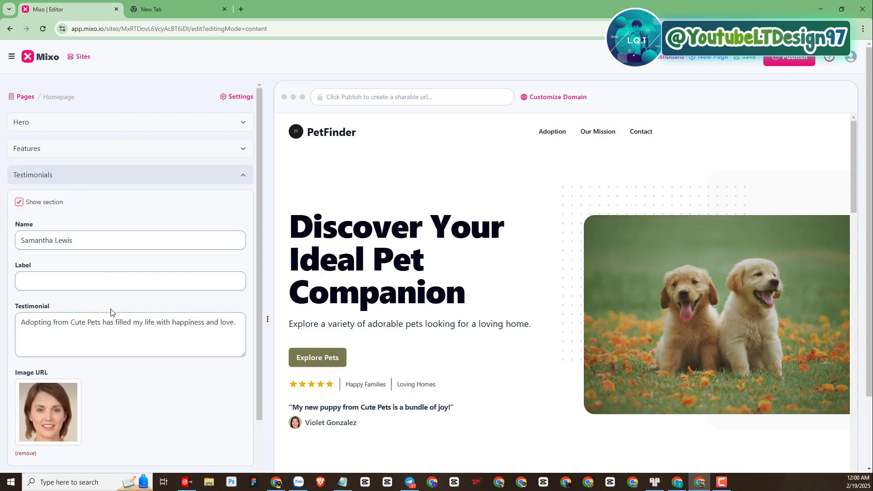
scroll(111, 312, "down", 2)
scroll(111, 312, "up", 2)
left_click(88, 176)
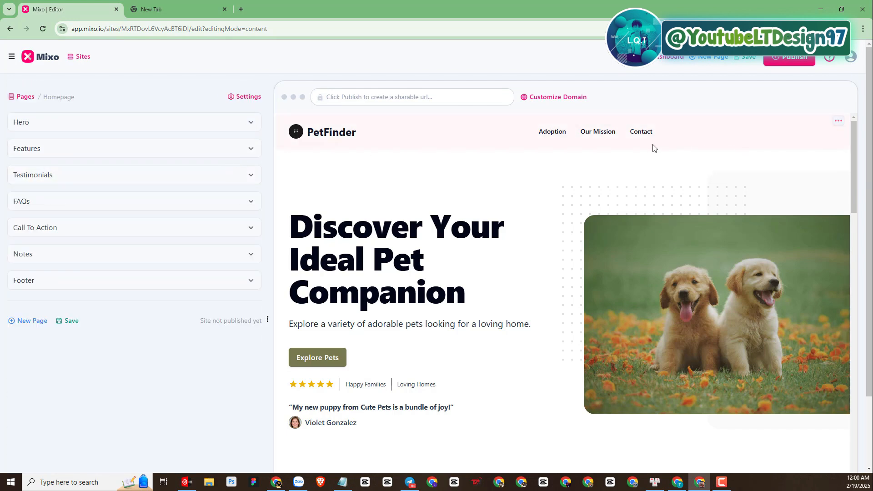
scroll(694, 179, "down", 3)
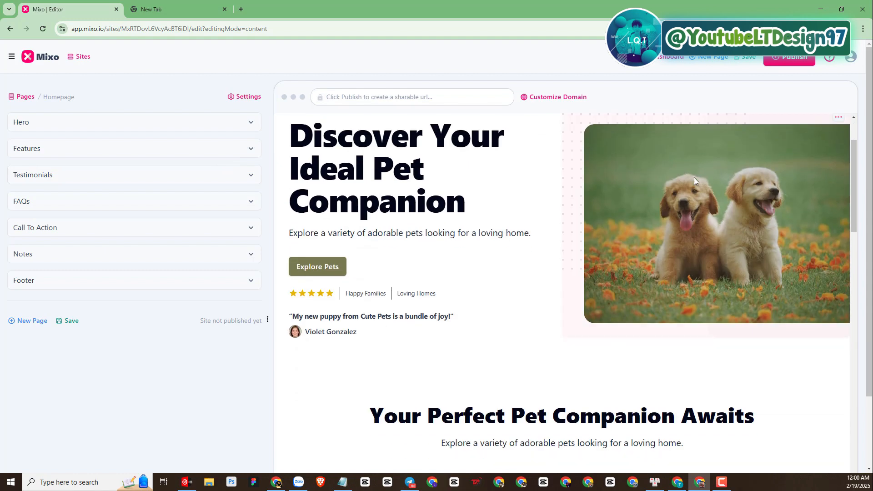
Open the site's brand customization settings and examine the logo size options, leaving the size as it is
scroll(651, 175, "up", 3)
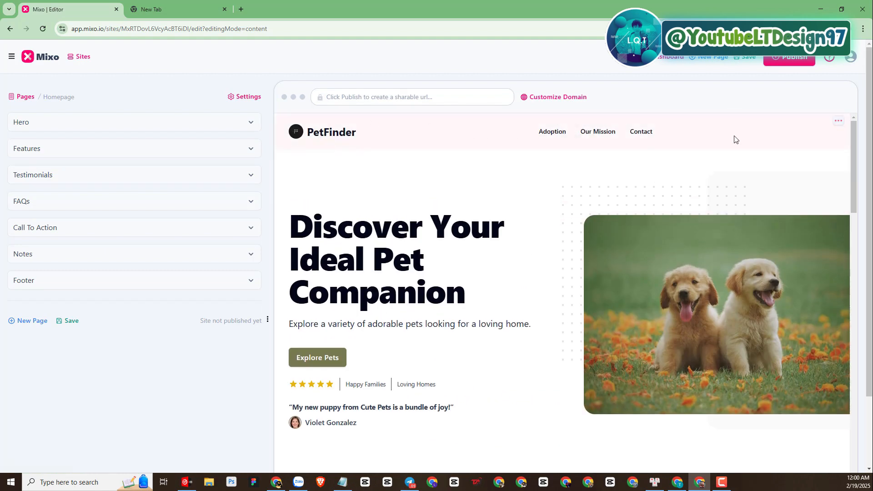
left_click(839, 122)
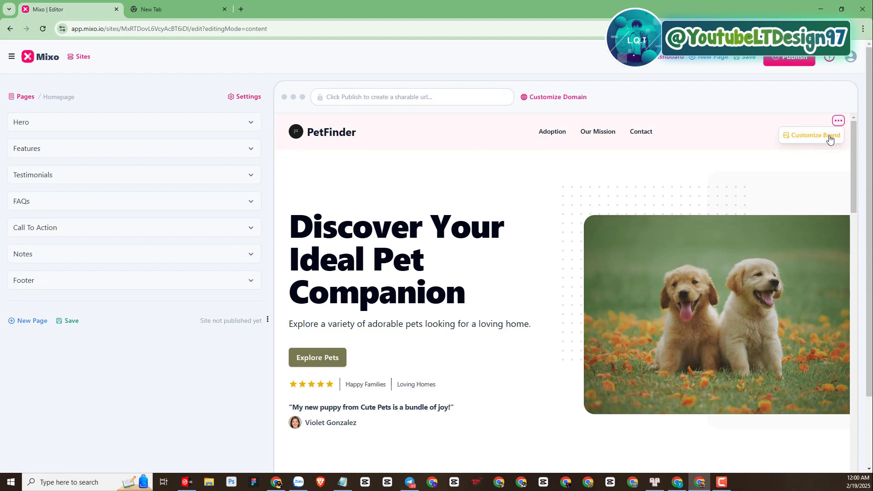
left_click(817, 136)
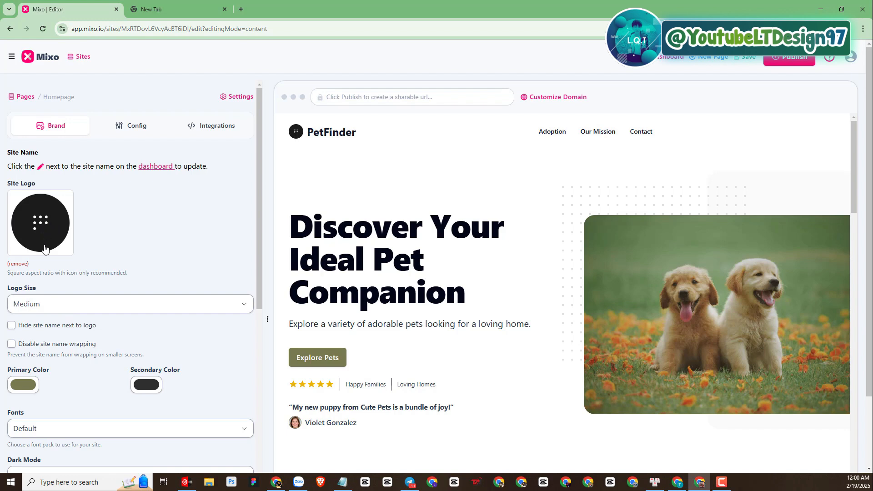
scroll(41, 236, "down", 3)
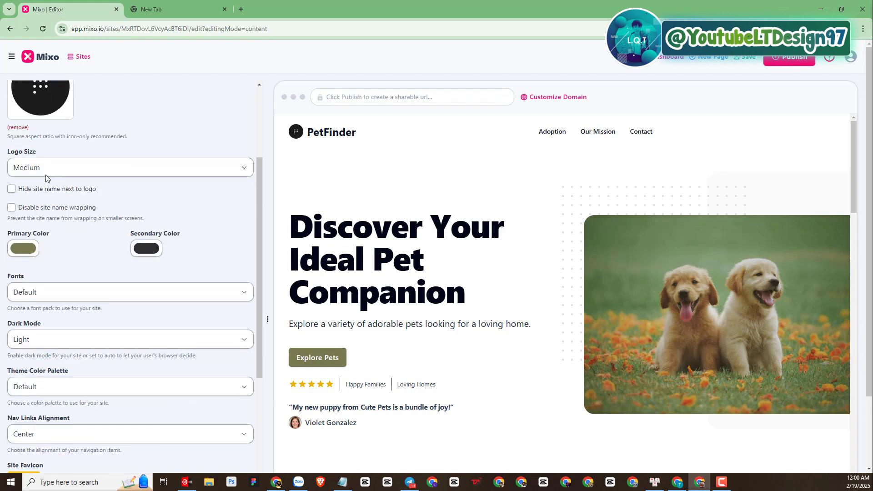
left_click(43, 169)
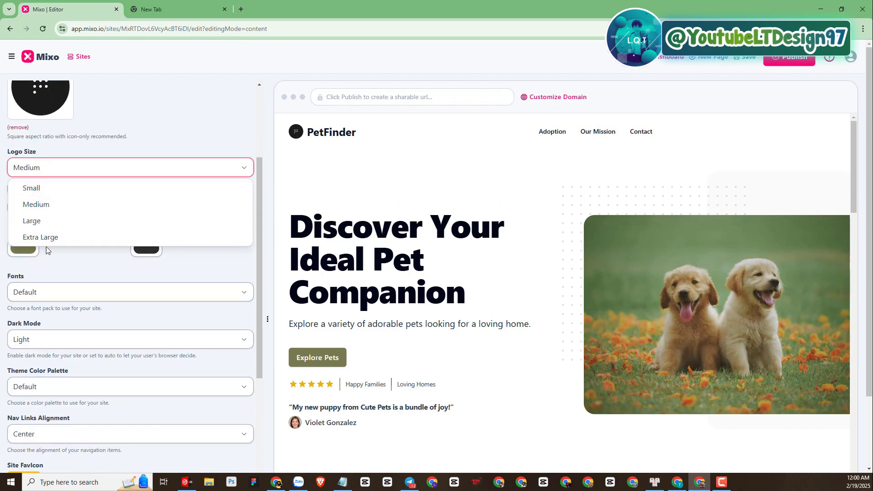
left_click(170, 132)
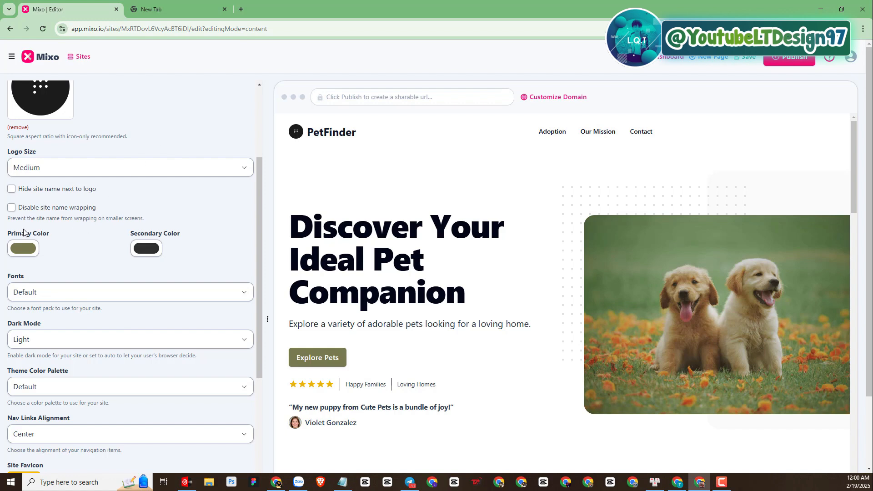
Set the site's primary color to a bright olive-yellow with RGB values 182, 189, 40
left_click(21, 254)
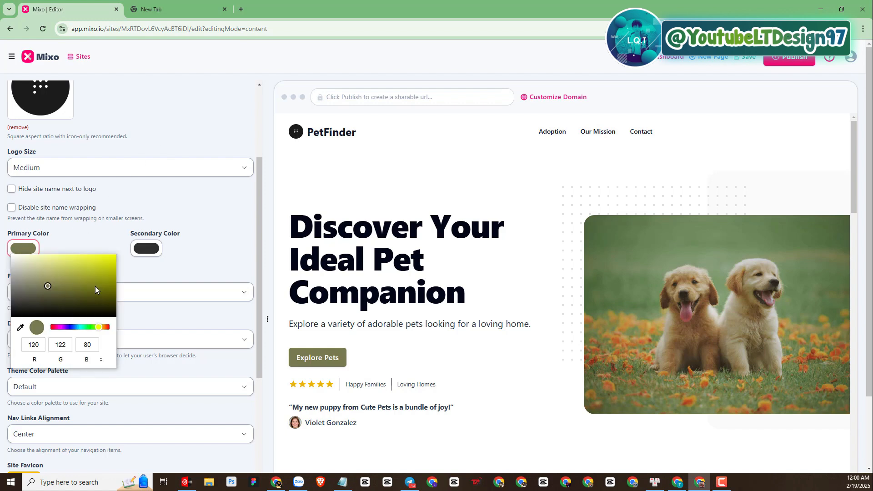
left_click(225, 234)
left_click(25, 250)
left_click(93, 275)
left_click(78, 293)
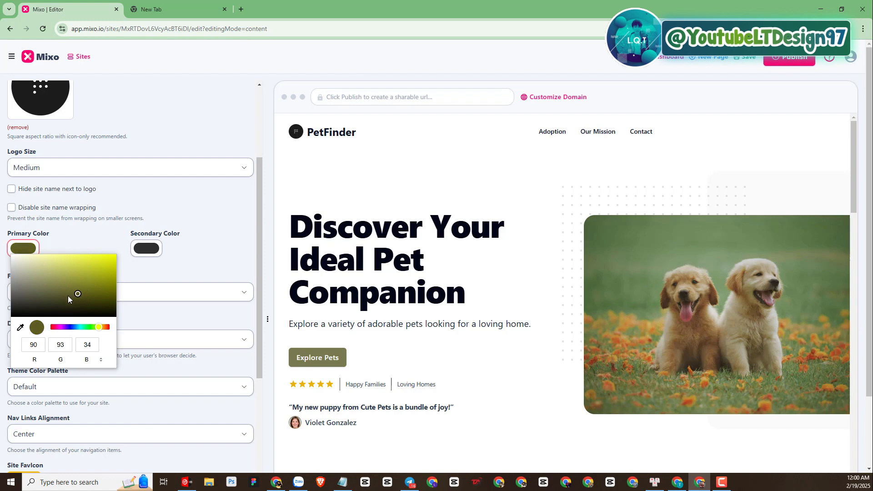
left_click(93, 271)
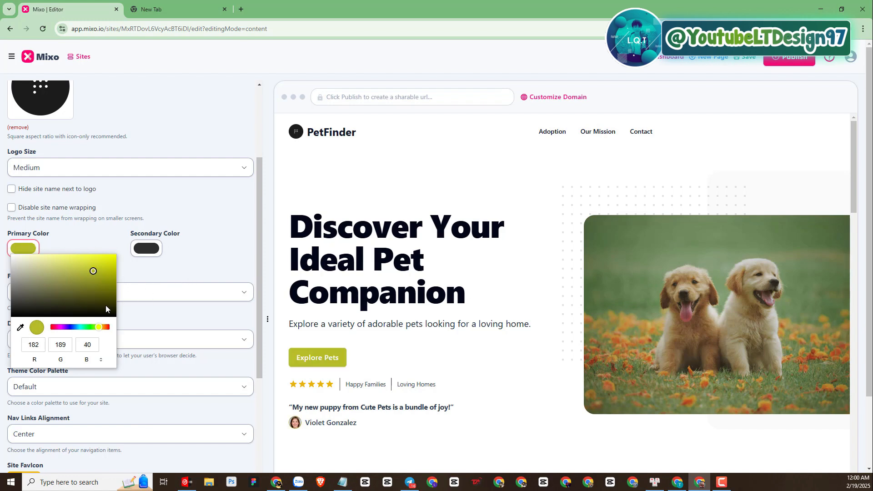
left_click(199, 266)
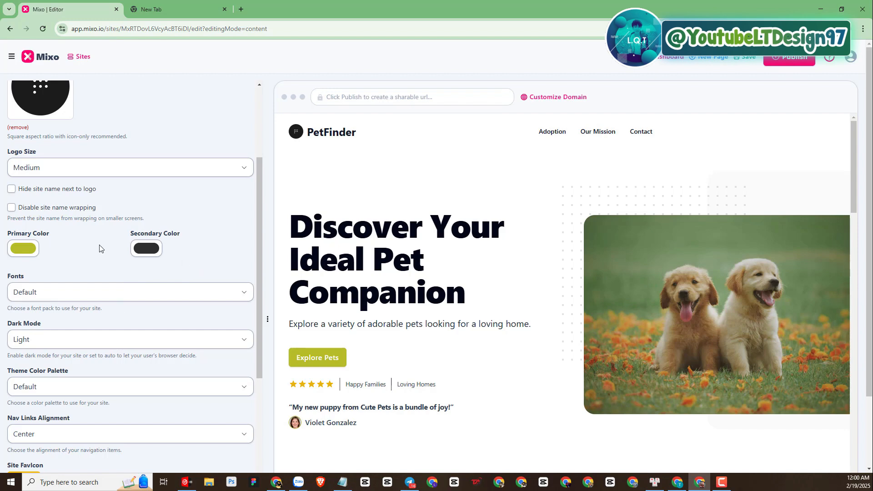
left_click(17, 253)
left_click(224, 267)
Examine the primary color in the homepage preview, from the hero button through the features to the testimonial band
scroll(452, 259, "down", 12)
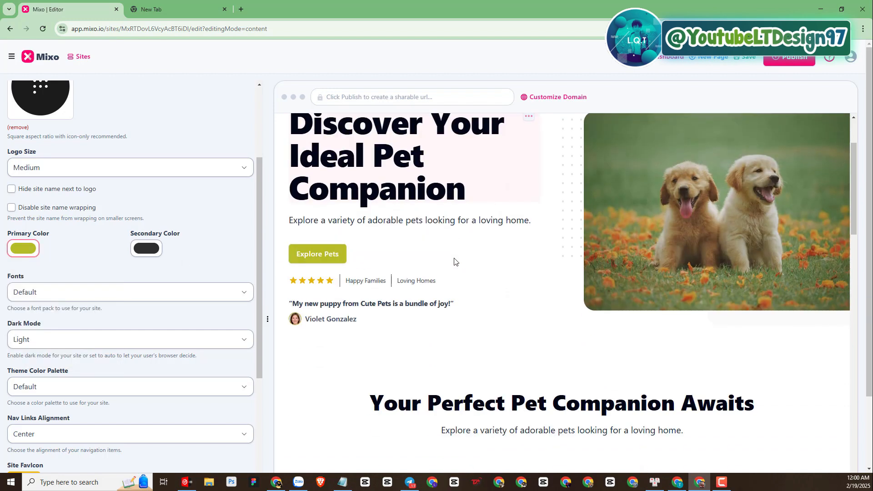
scroll(454, 258, "down", 5)
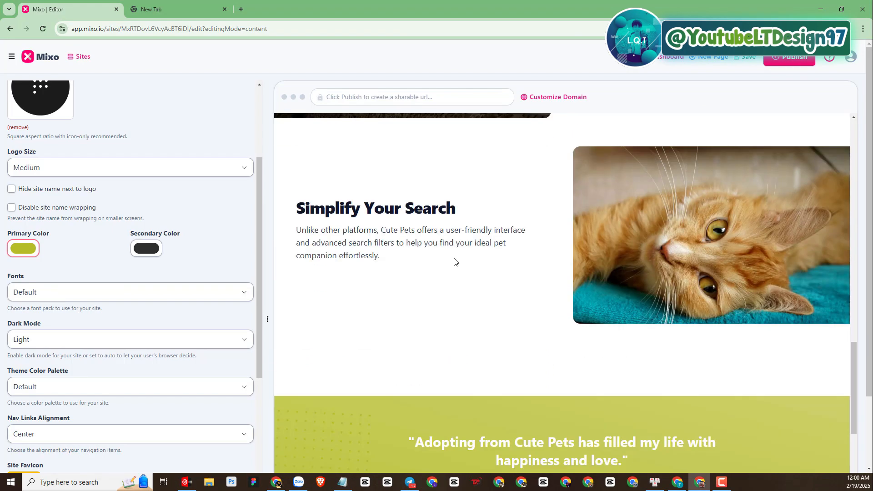
scroll(454, 258, "up", 5)
scroll(454, 258, "down", 8)
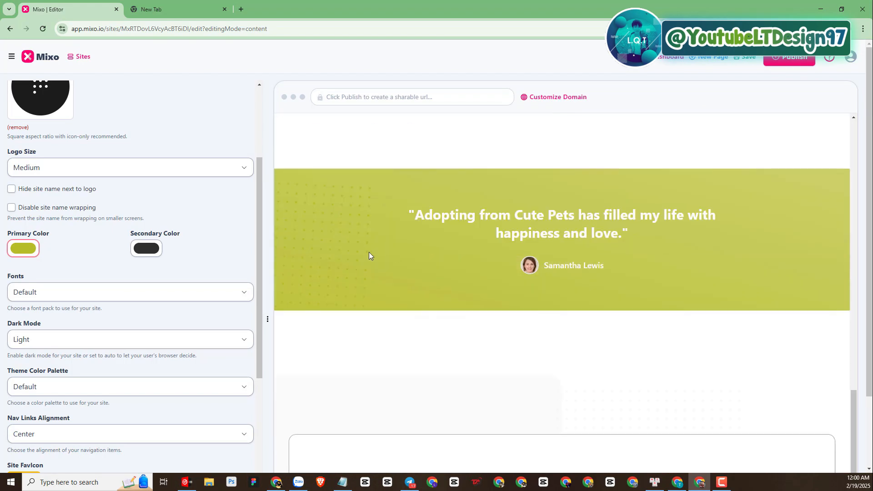
scroll(369, 252, "up", 15)
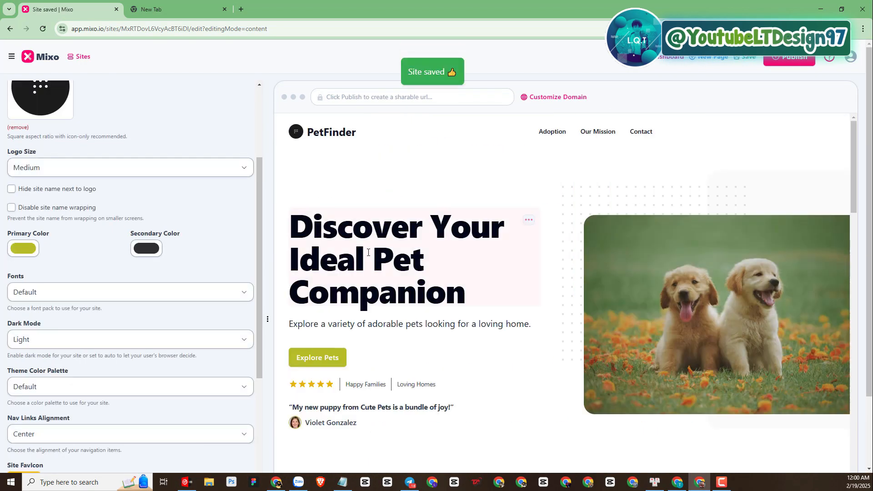
scroll(402, 194, "down", 3)
scroll(399, 193, "down", 3)
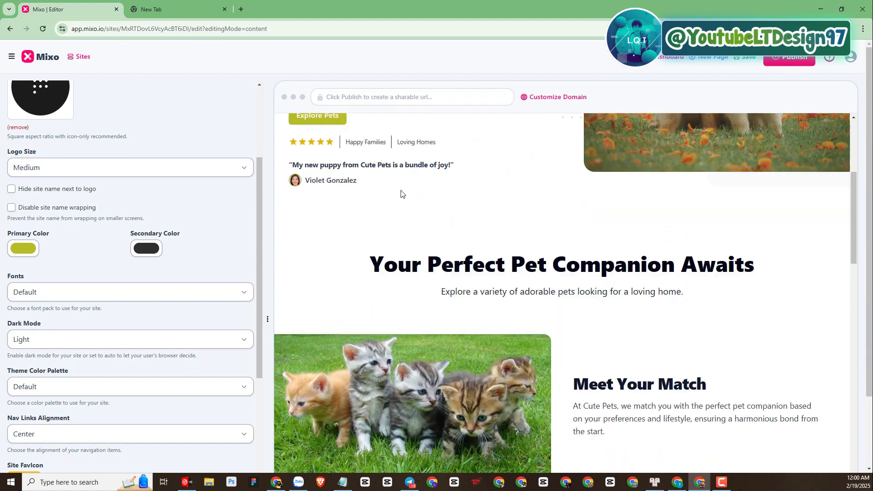
scroll(367, 209, "up", 4)
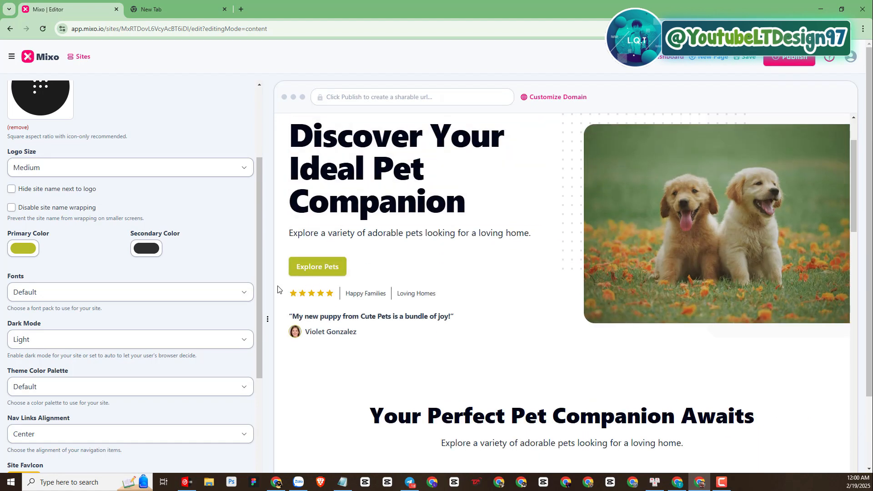
scroll(341, 267, "up", 2)
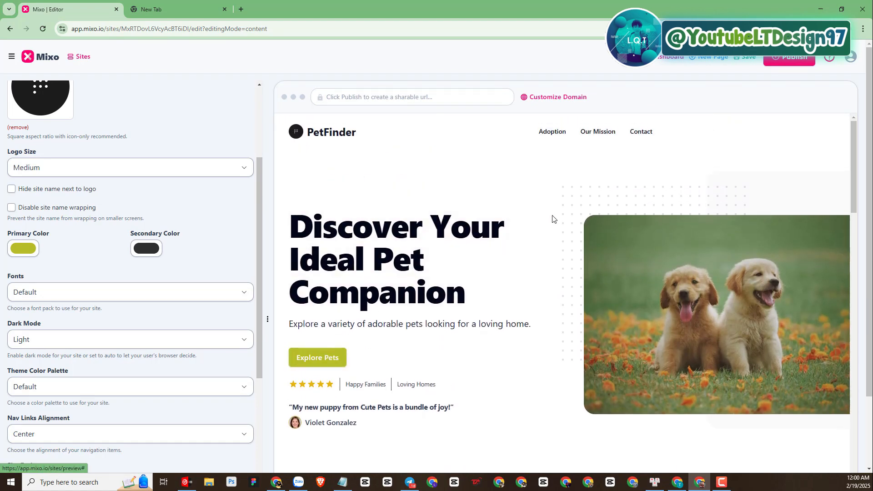
Open the hero heading's content for editing and examine the Hero settings, from the layout choices through the ratings and review fields
left_click(528, 222)
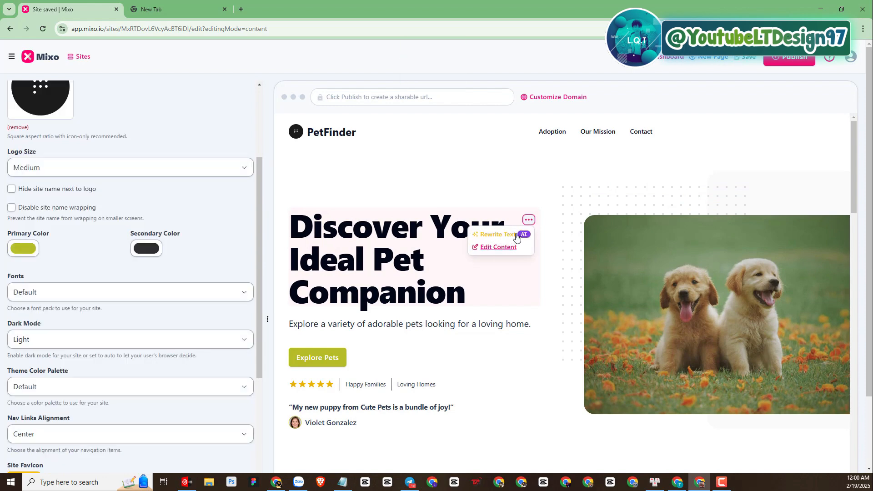
left_click(498, 248)
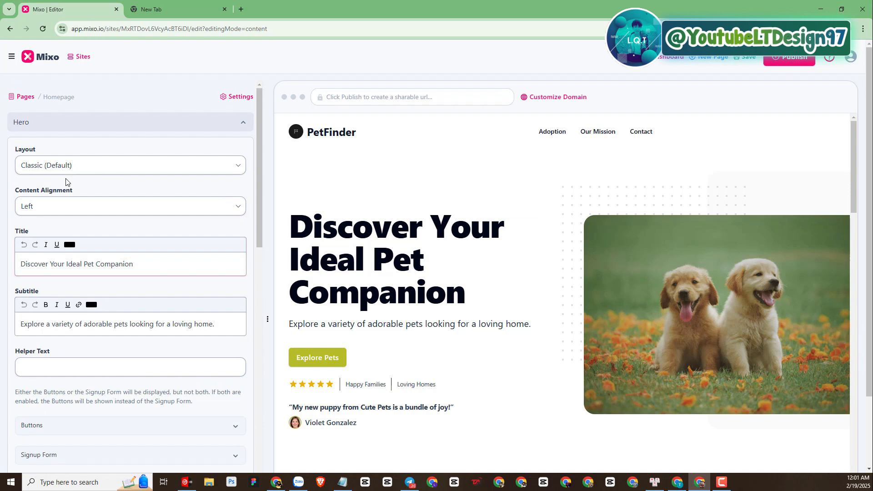
left_click(90, 168)
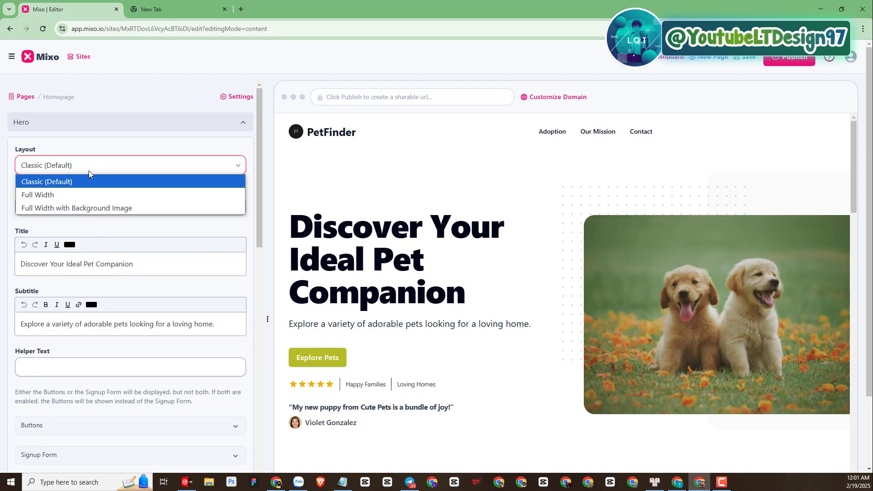
left_click(88, 171)
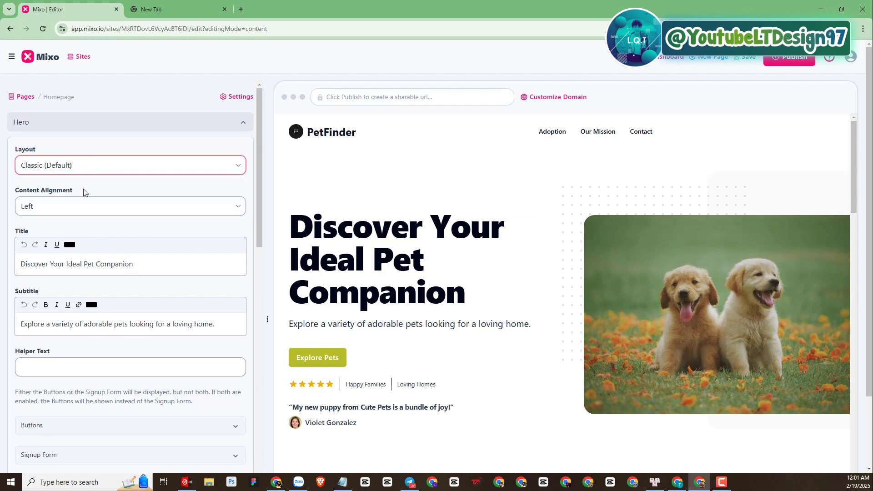
scroll(108, 236, "down", 1)
scroll(94, 248, "down", 5)
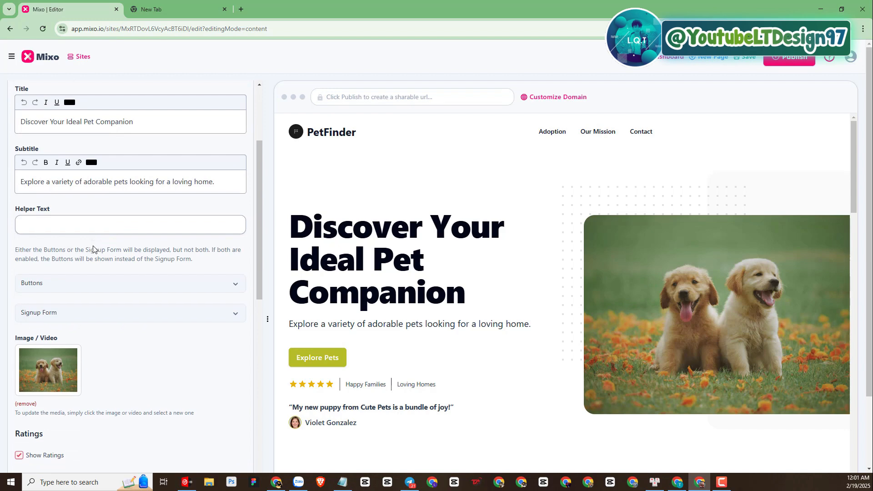
scroll(94, 248, "down", 6)
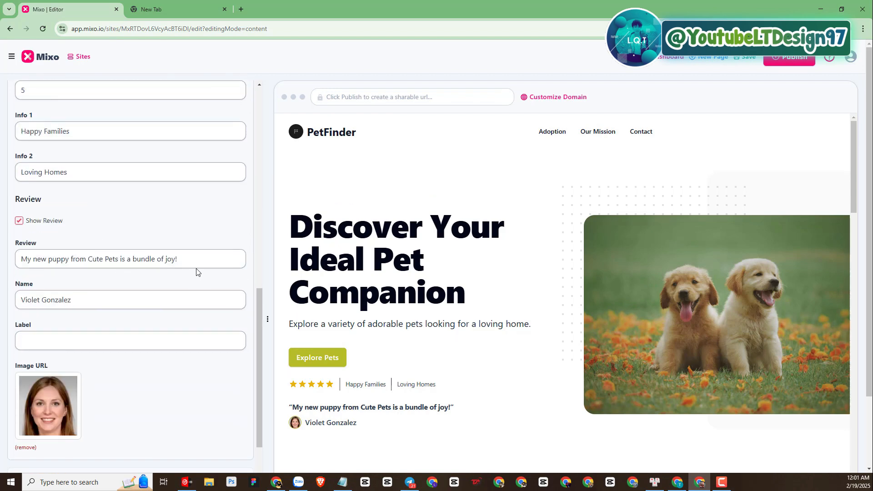
scroll(196, 272, "down", 3)
scroll(197, 272, "up", 7)
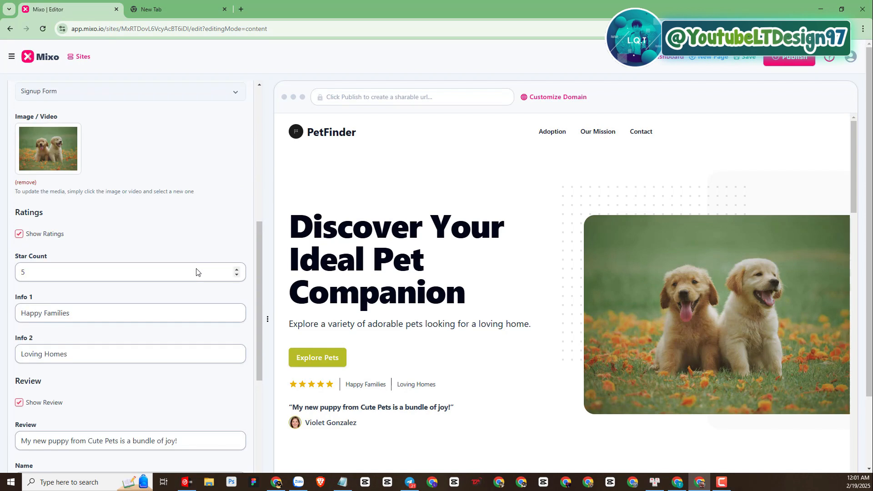
scroll(197, 272, "up", 5)
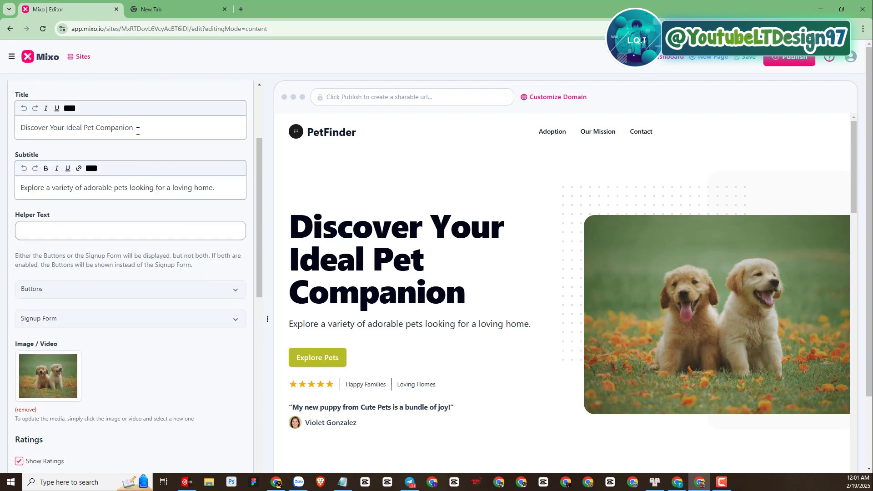
Replace the word "Companion" in the hero title with "Edit contren"
left_click_drag(138, 131, 97, 129)
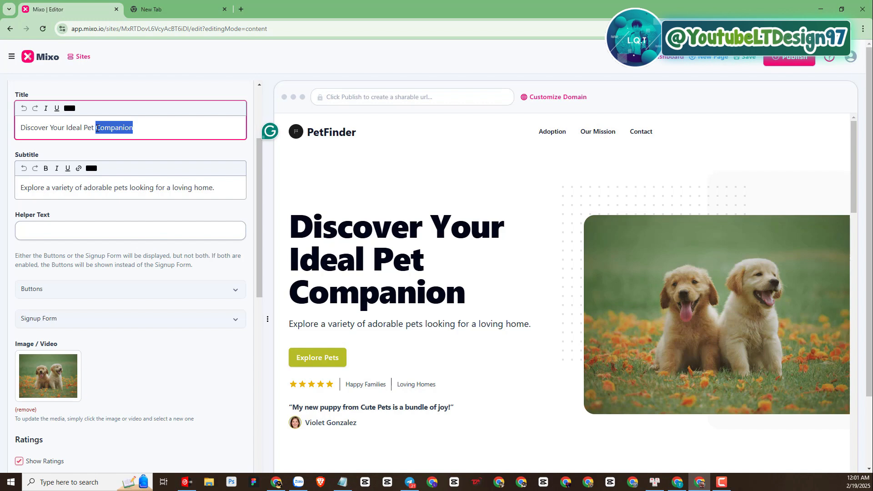
type("E")
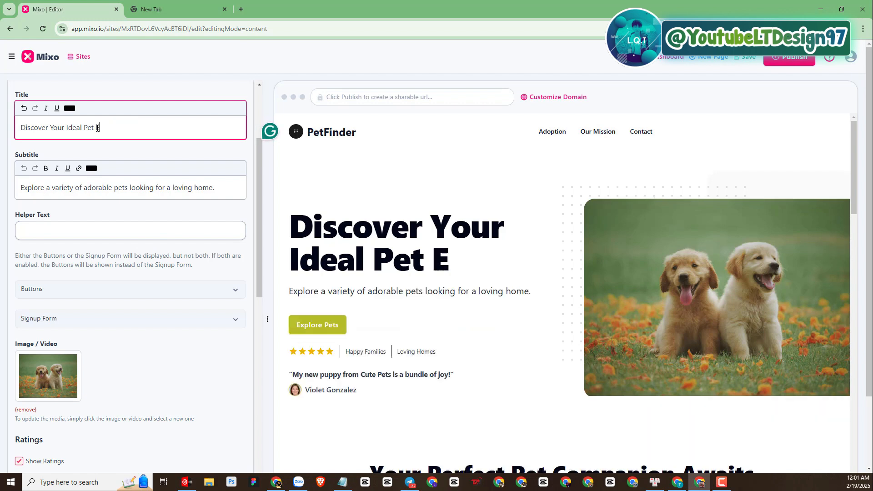
type("dit")
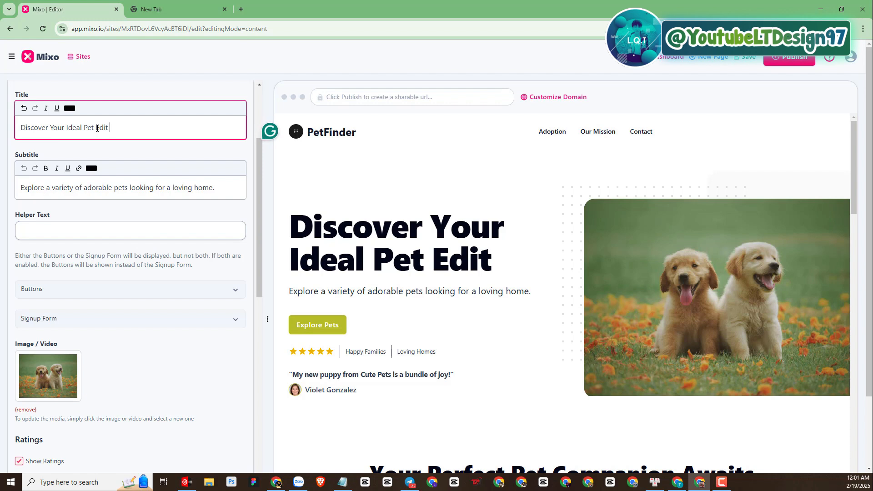
type(" contren")
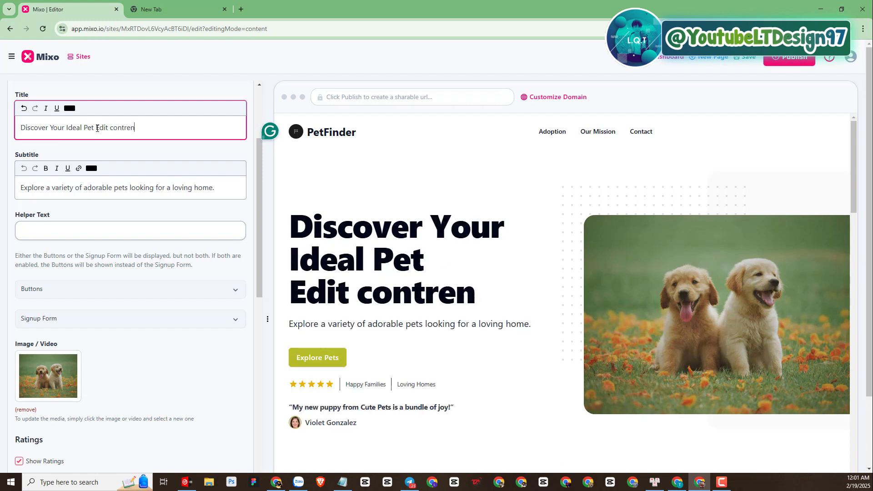
Undo the text replacement in the hero title and deselect the word
key("ctrl+z")
key("ctrl+z")
key("ctrl+z")
key("ctrl+z")
key("ctrl+z")
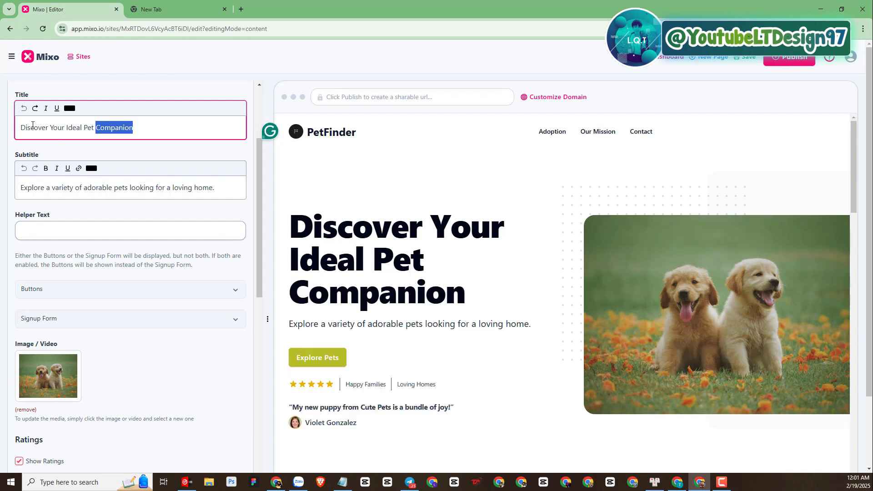
left_click(167, 123)
Examine the hero title's text color choices without picking one, and try the Explore Pets button in the preview
scroll(75, 123, "up", 1)
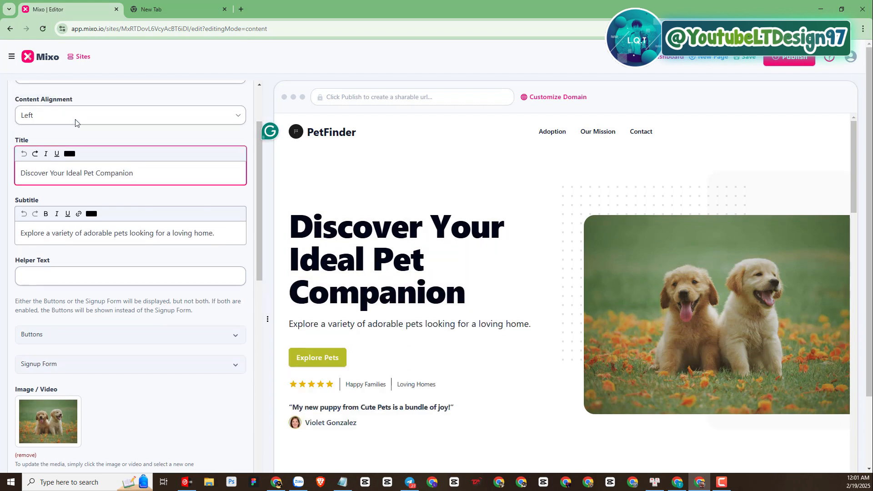
left_click(70, 155)
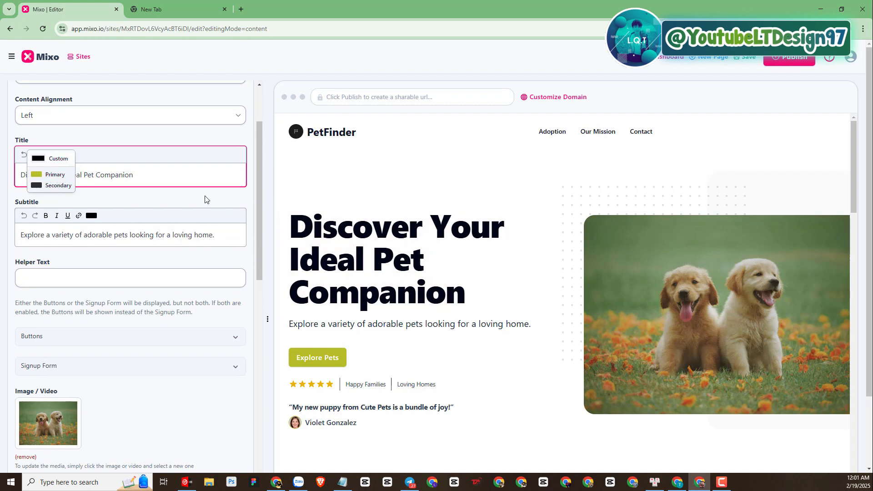
left_click(193, 176)
scroll(392, 263, "down", 1)
scroll(391, 263, "down", 1)
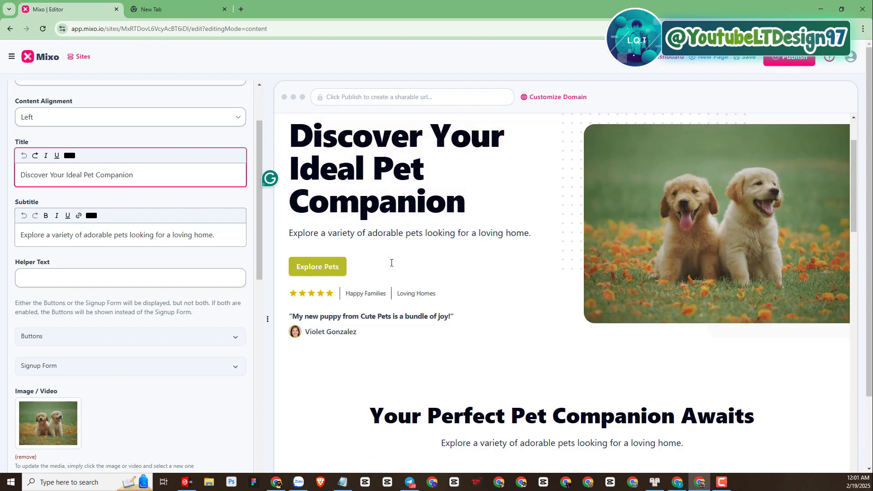
left_click(317, 272)
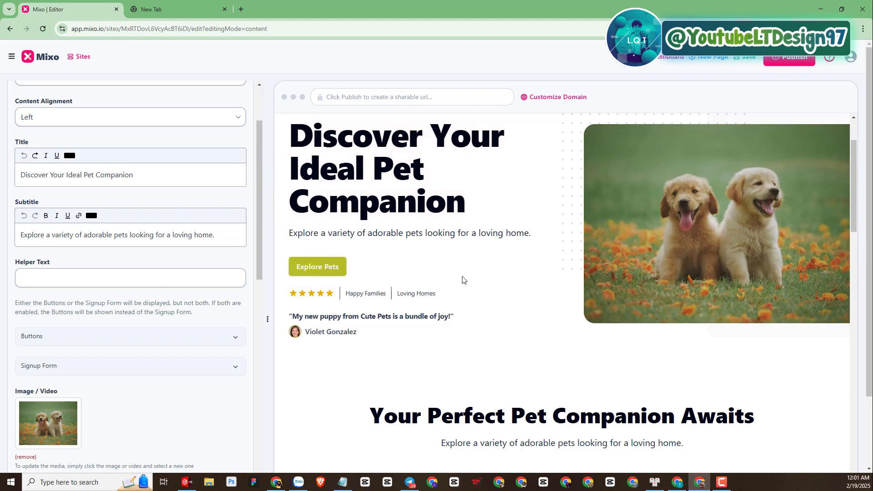
Replace the hero's photo of two golden puppies using the AI image reselection
scroll(462, 278, "down", 1)
scroll(526, 259, "up", 1)
scroll(777, 220, "up", 2)
left_click(837, 210)
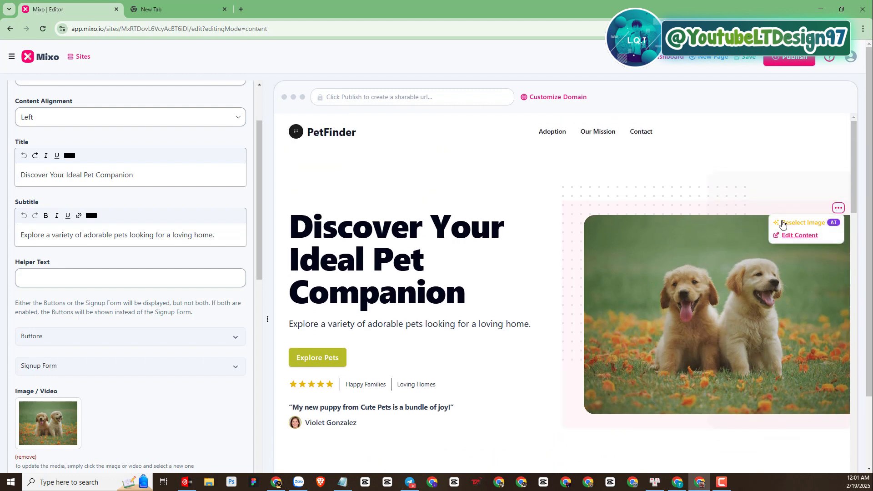
left_click(811, 223)
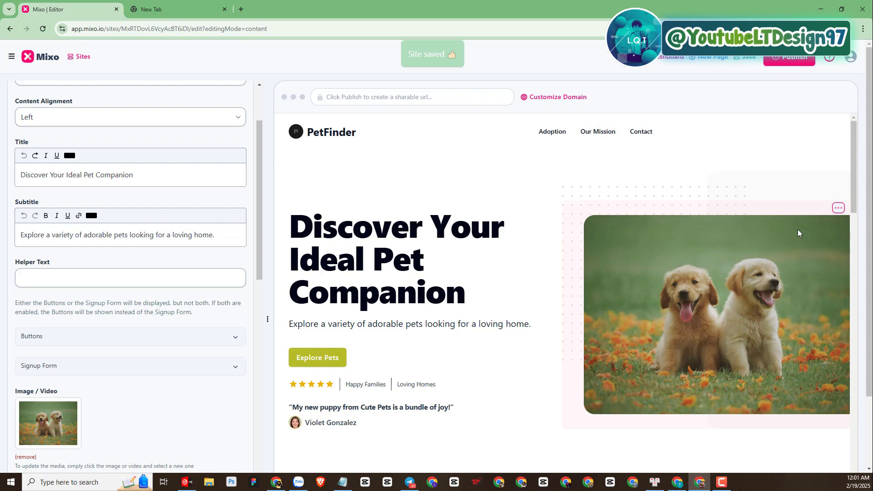
left_click(840, 213)
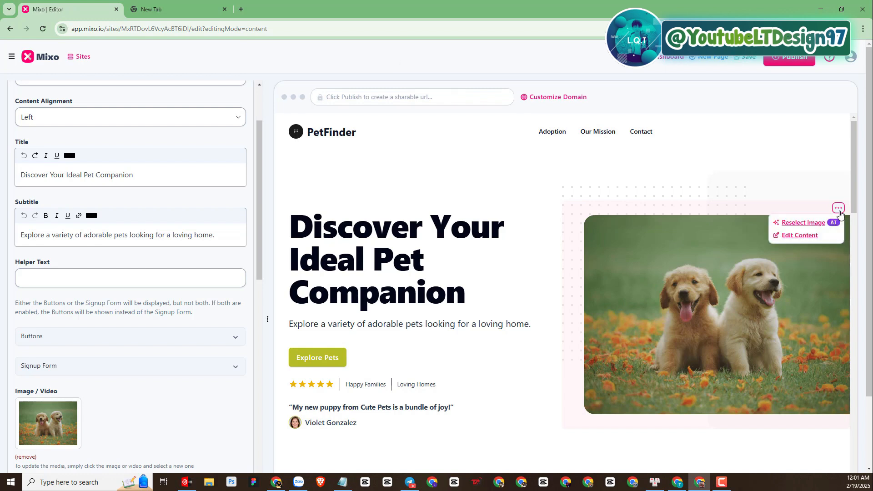
left_click(795, 224)
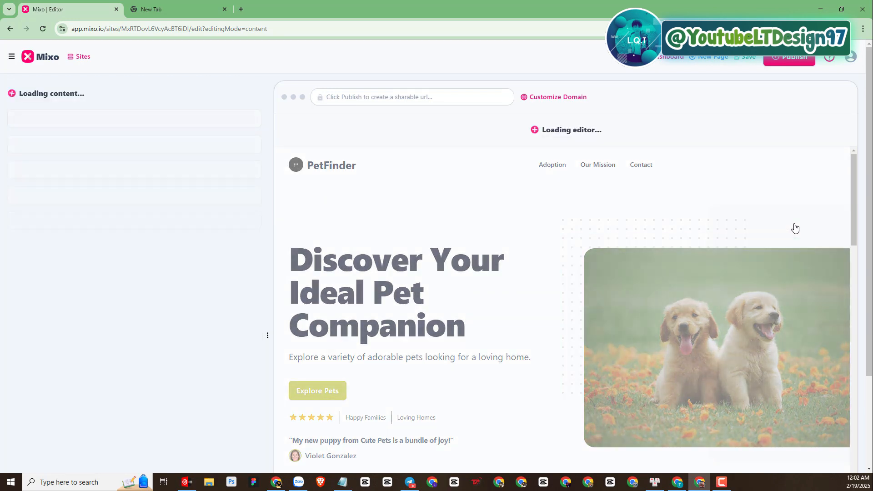
scroll(777, 219, "down", 4)
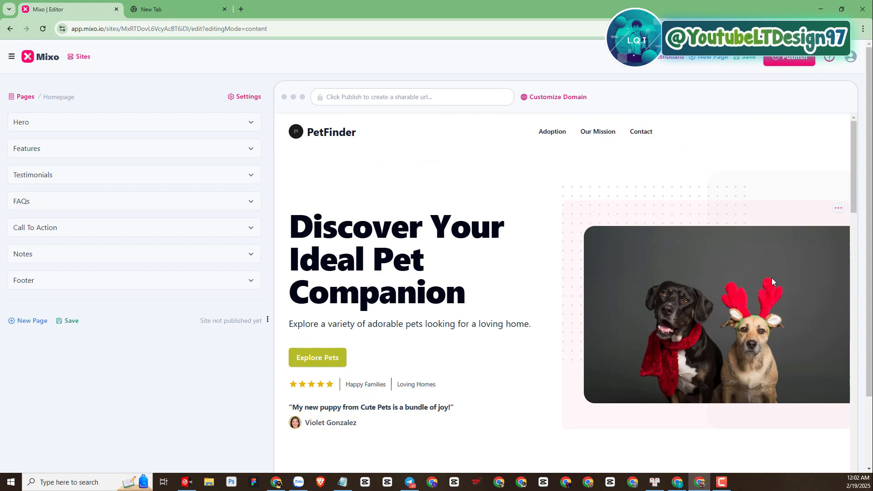
Reselect the hero image with AI twice, replacing the photo of two dogs in red festive accessories
left_click(838, 208)
left_click(802, 224)
left_click(838, 211)
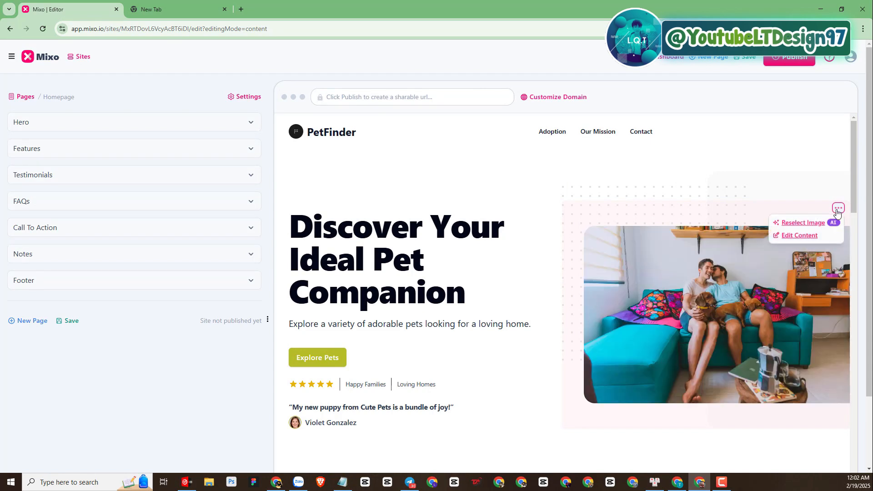
left_click(799, 223)
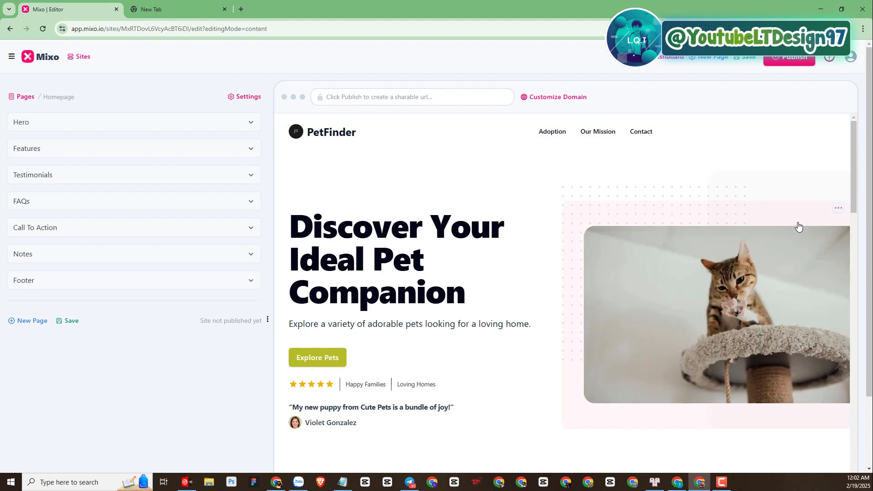
Reselect the hero image with AI twice more, replacing the photo of the cat on its scratching perch
left_click(842, 209)
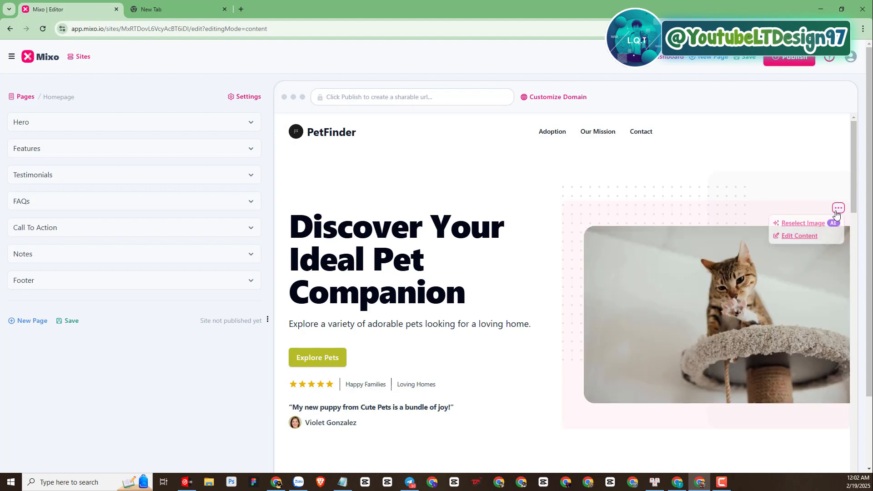
left_click(806, 227)
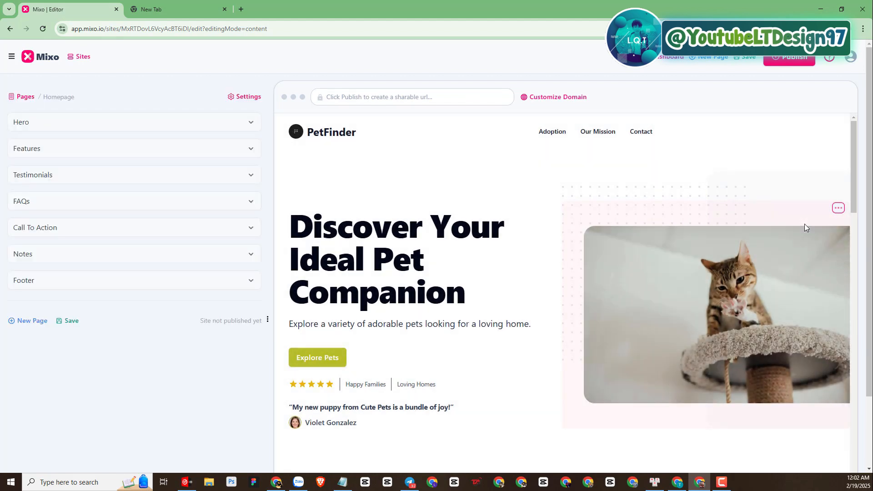
scroll(804, 224, "down", 1)
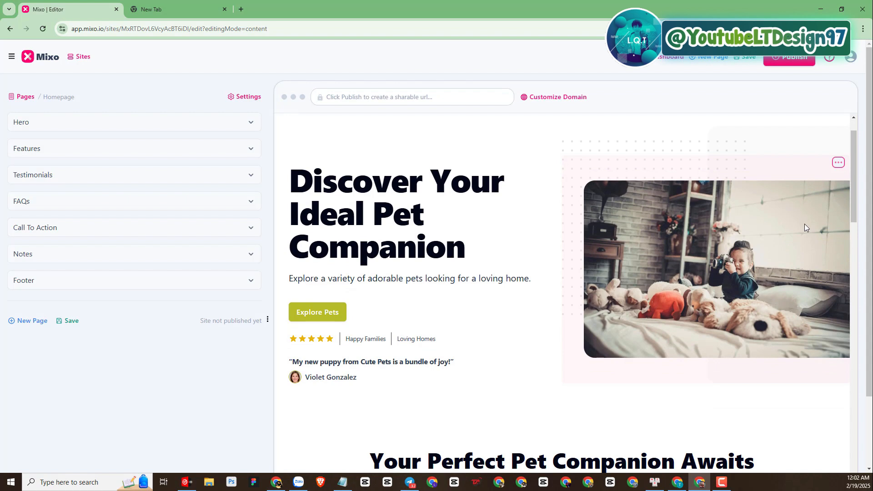
scroll(823, 177, "down", 1)
scroll(825, 178, "up", 2)
left_click(838, 209)
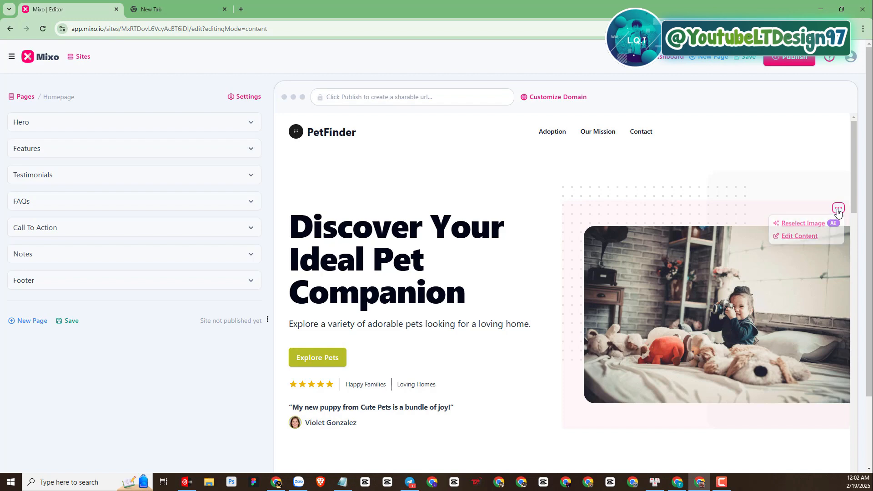
left_click(838, 210)
left_click(838, 209)
left_click(805, 223)
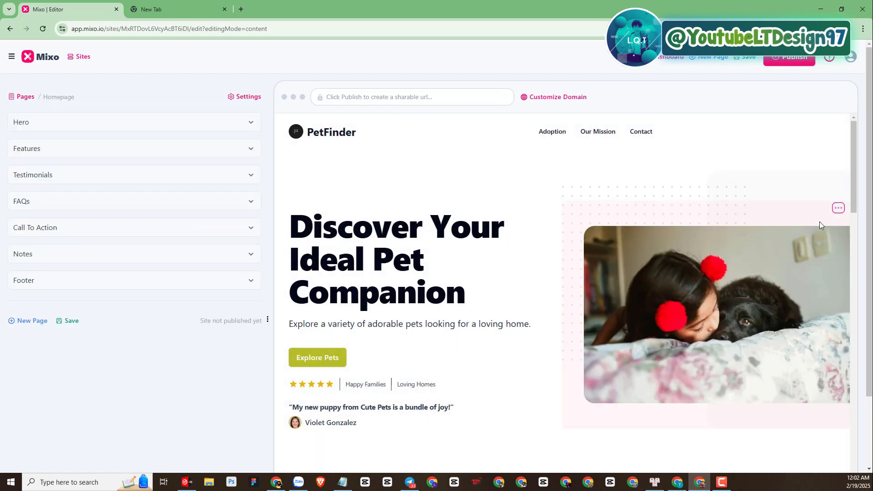
Open the hero image's content settings and have AI reselect the photo of the girl with the black dog
left_click(838, 208)
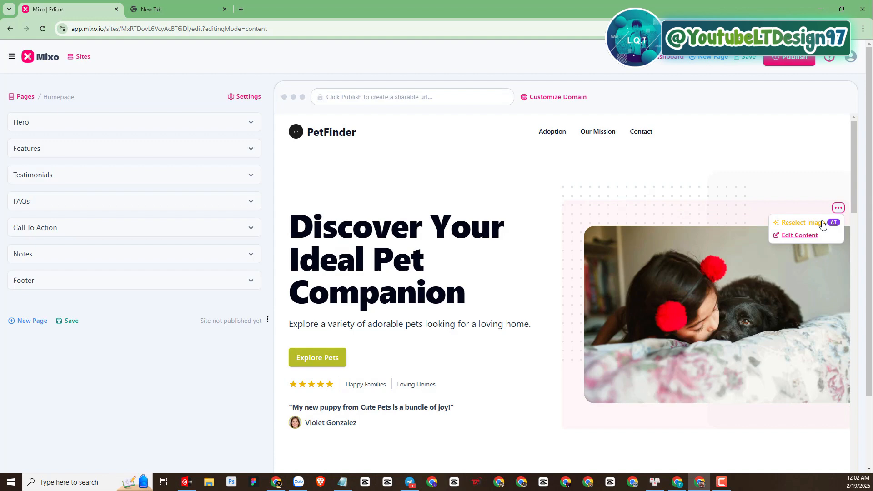
left_click(799, 235)
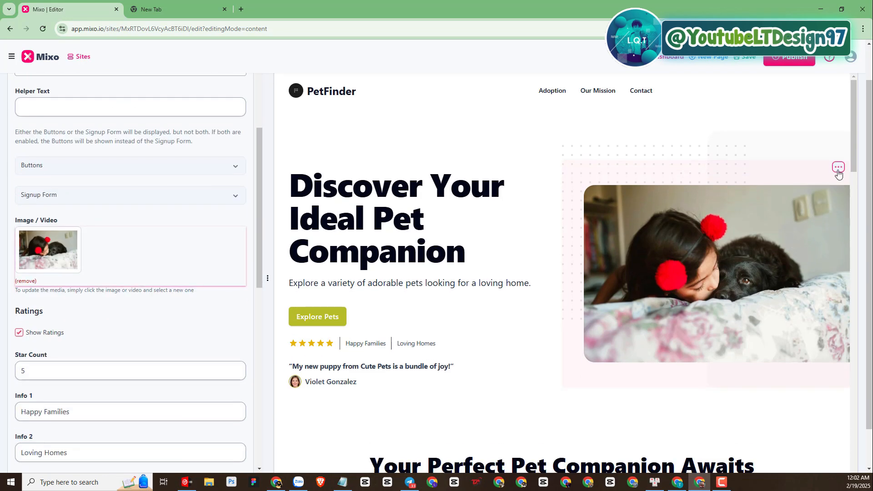
left_click(839, 169)
left_click(809, 183)
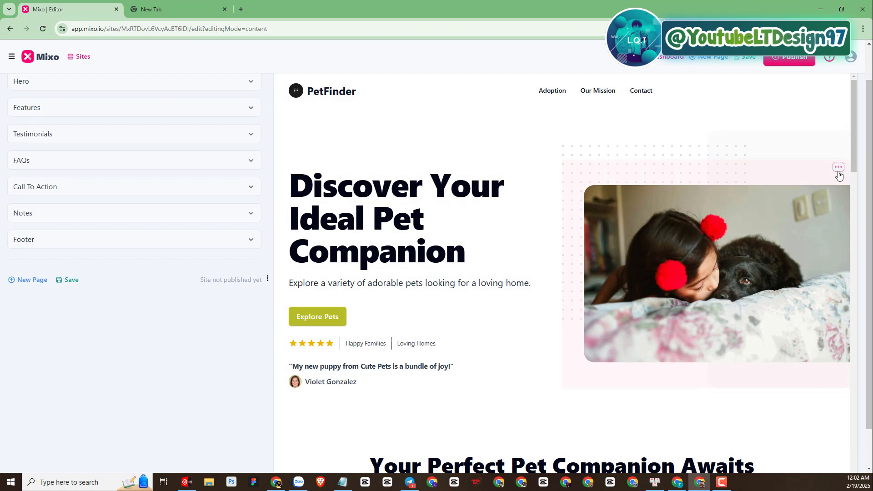
left_click(838, 173)
left_click(839, 172)
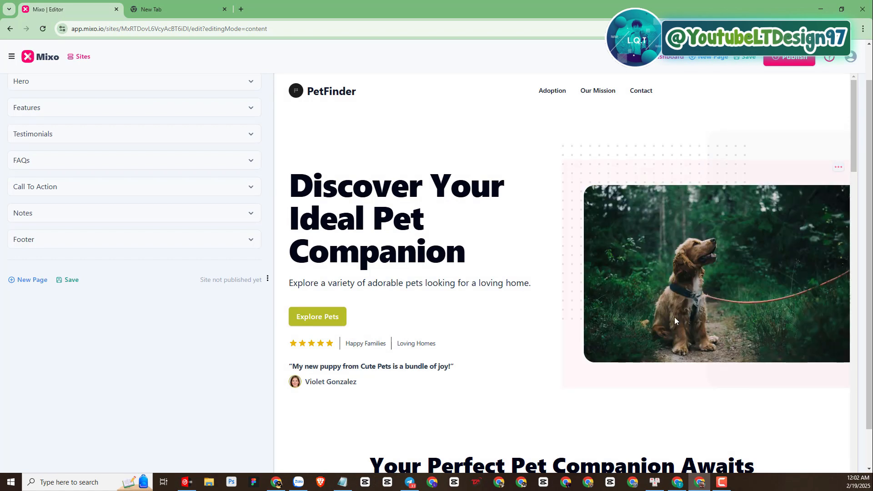
Keep reselecting the hero image with AI, replacing the leashed forest dog and the Halloween porch photos
scroll(688, 289, "down", 4)
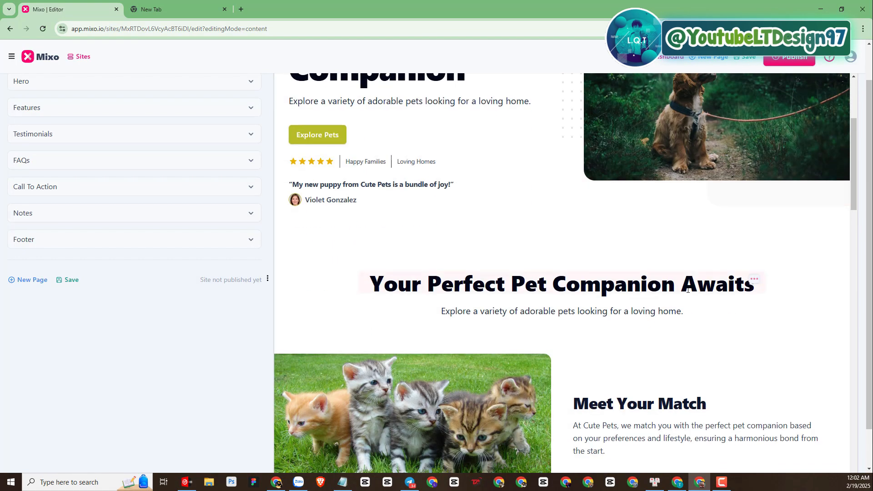
scroll(688, 289, "up", 4)
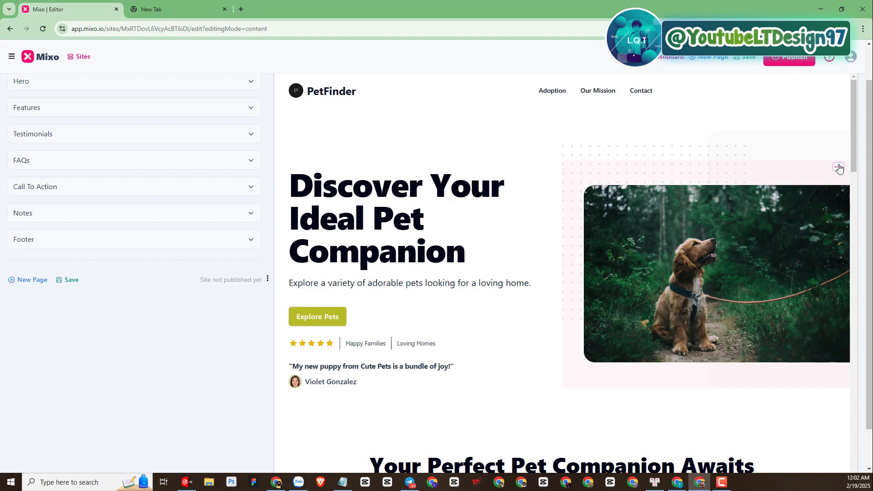
left_click(839, 167)
left_click(801, 182)
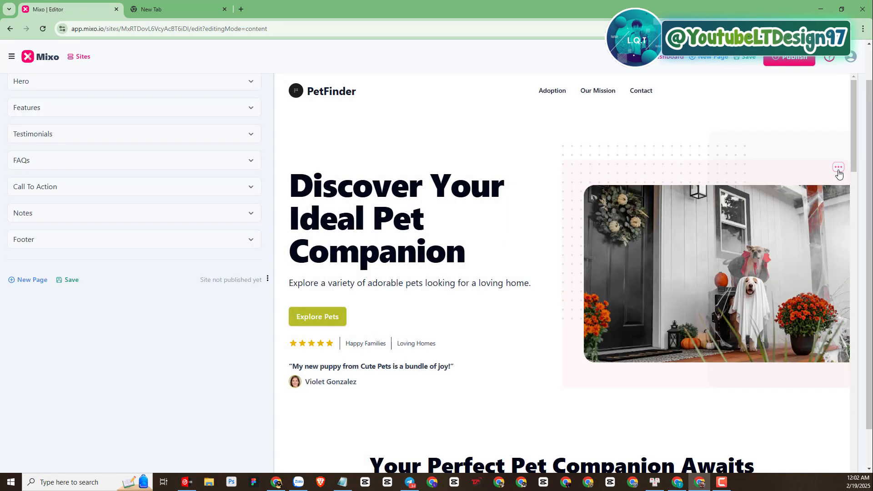
left_click(839, 167)
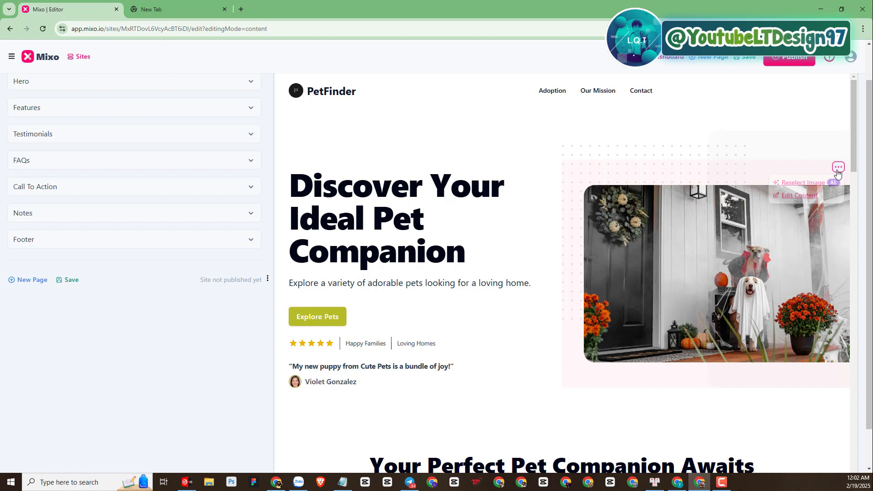
left_click(802, 184)
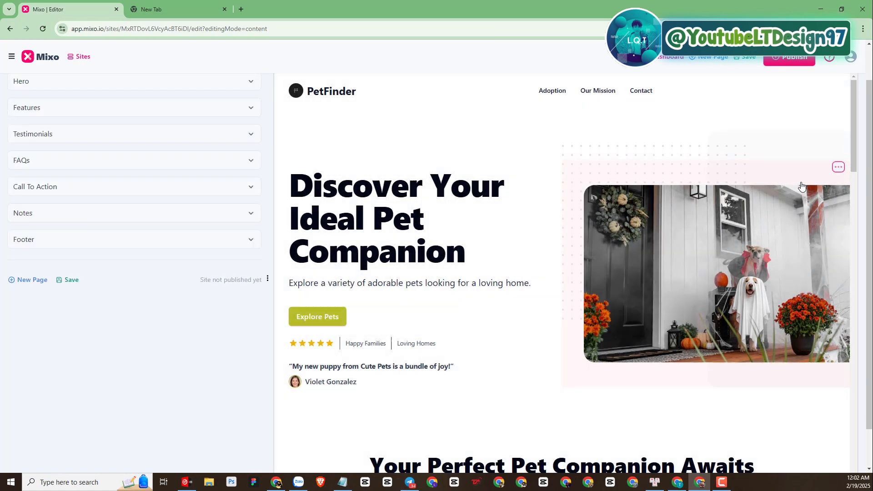
left_click(838, 167)
left_click(802, 183)
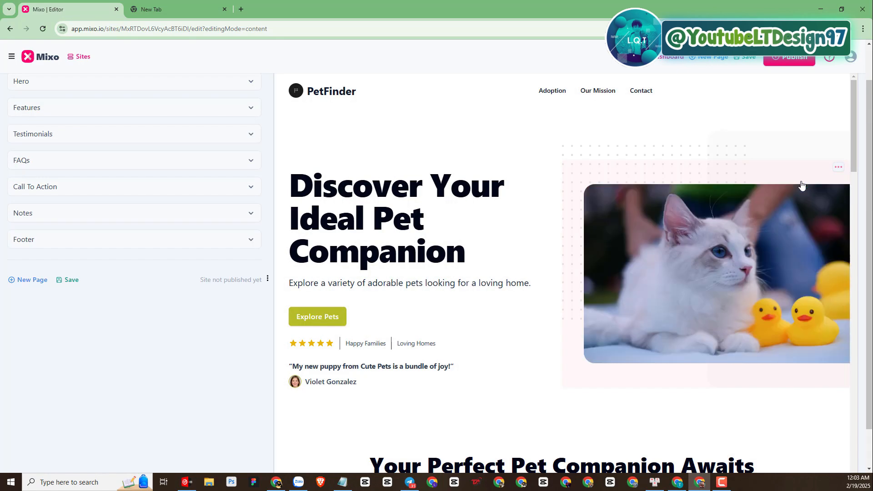
Reselect the hero image with AI until it shows a dog resting in front of a wooden house
left_click(836, 169)
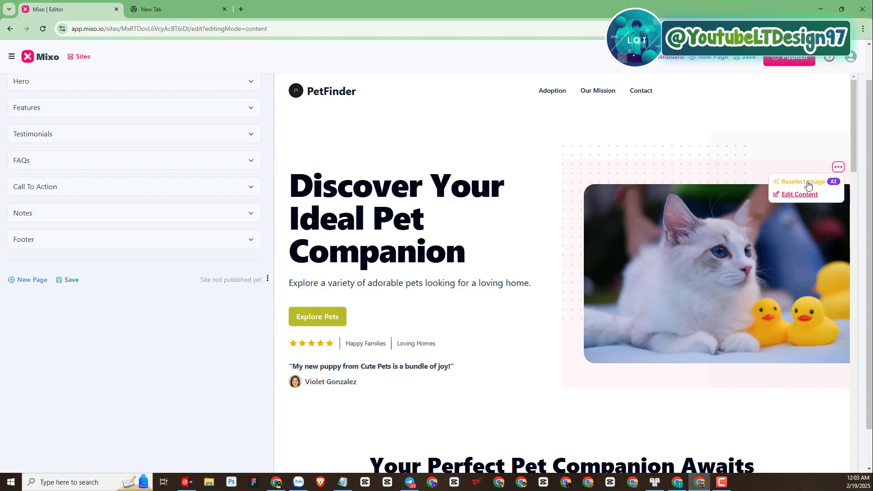
left_click(806, 184)
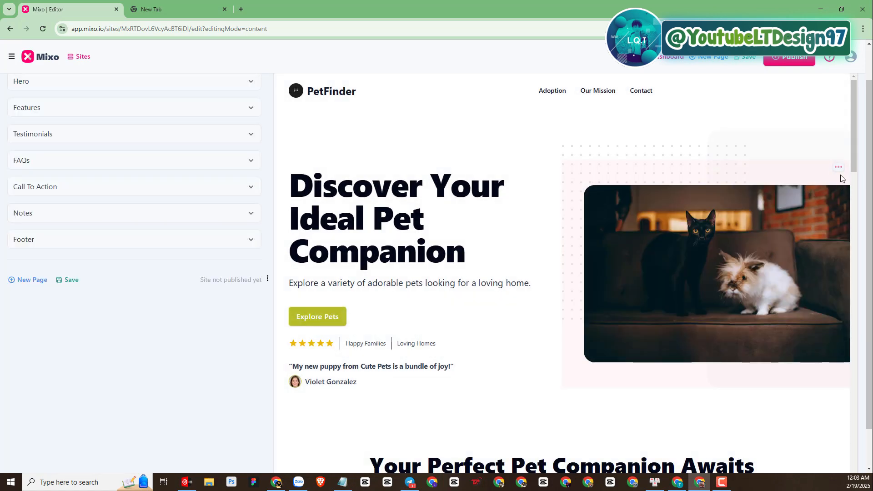
left_click(838, 167)
left_click(806, 183)
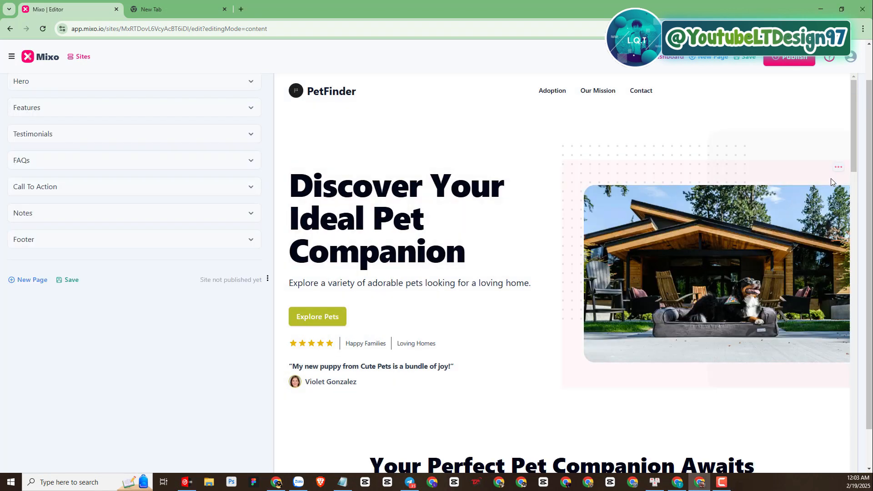
Open the hero image's content settings and examine the Media Library's Upload Image and Image Search options without choosing new media
left_click(839, 167)
left_click(790, 196)
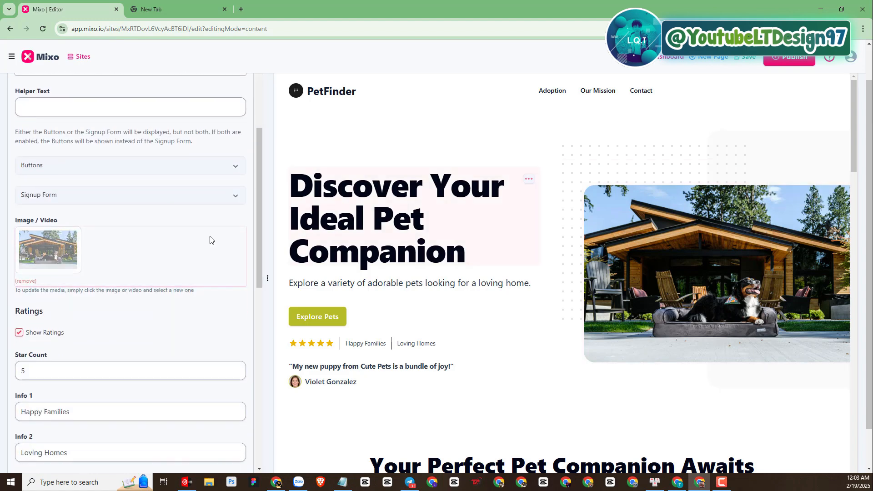
left_click(44, 254)
left_click(348, 248)
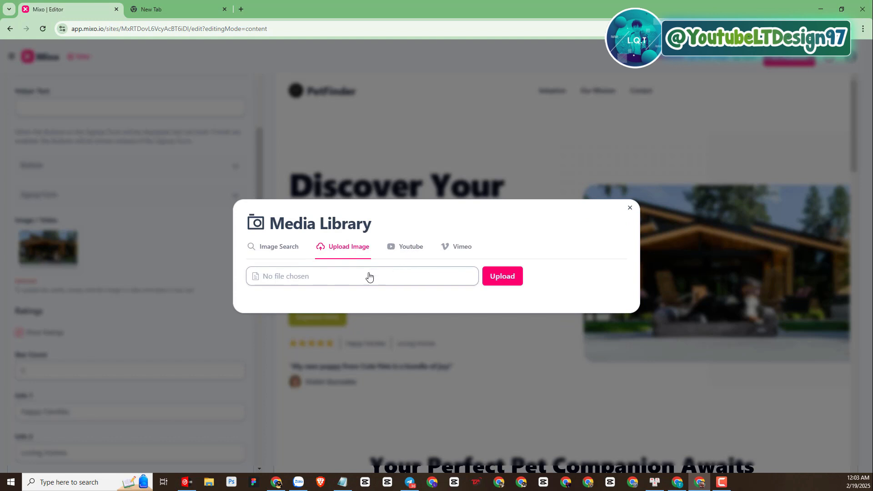
left_click(288, 248)
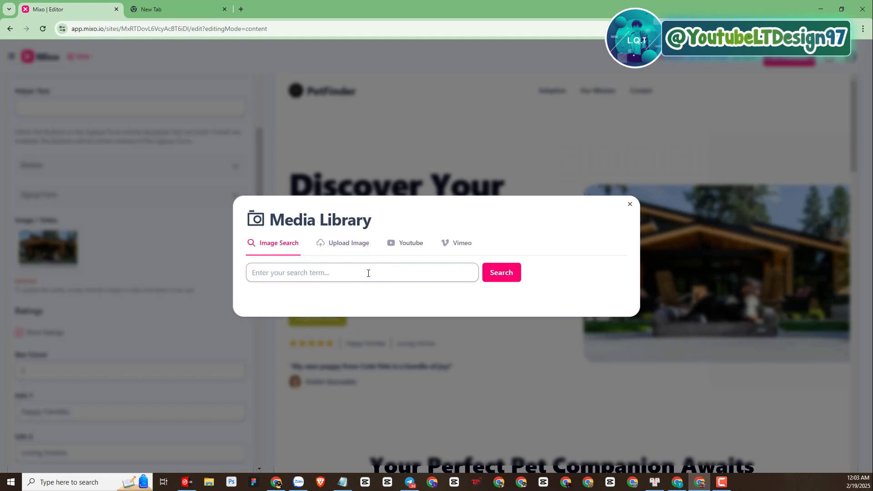
left_click(630, 204)
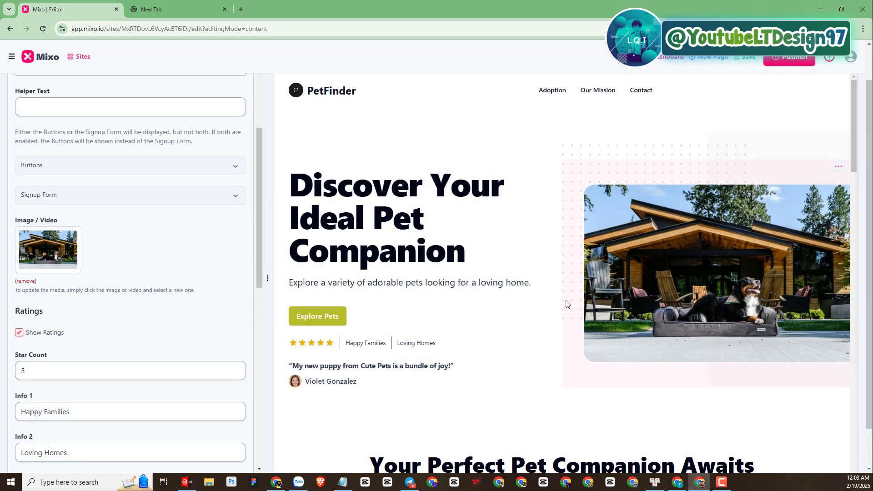
Rewrite the features heading "Your Perfect Pet Companion Awaits" with AI and review the new text
scroll(568, 304, "down", 5)
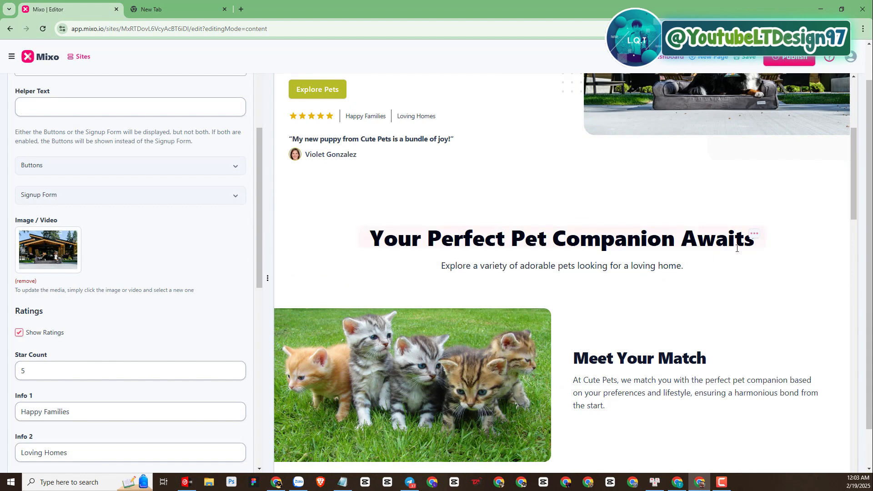
left_click(755, 234)
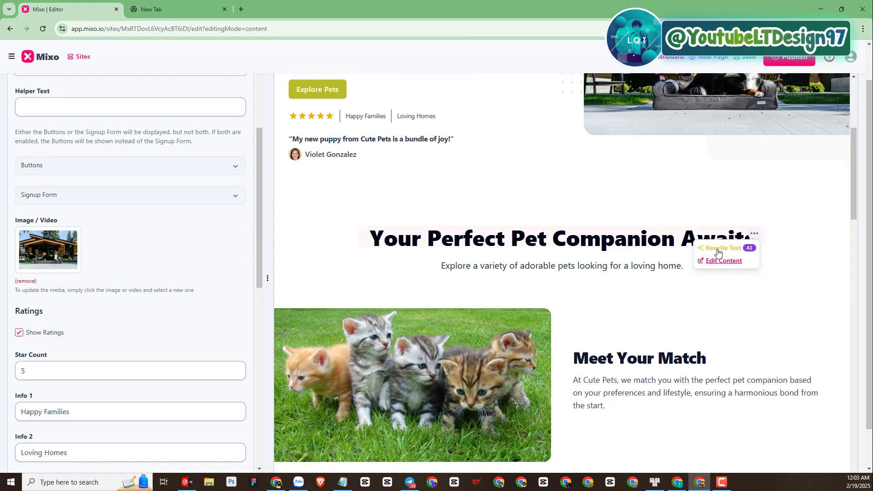
left_click(716, 249)
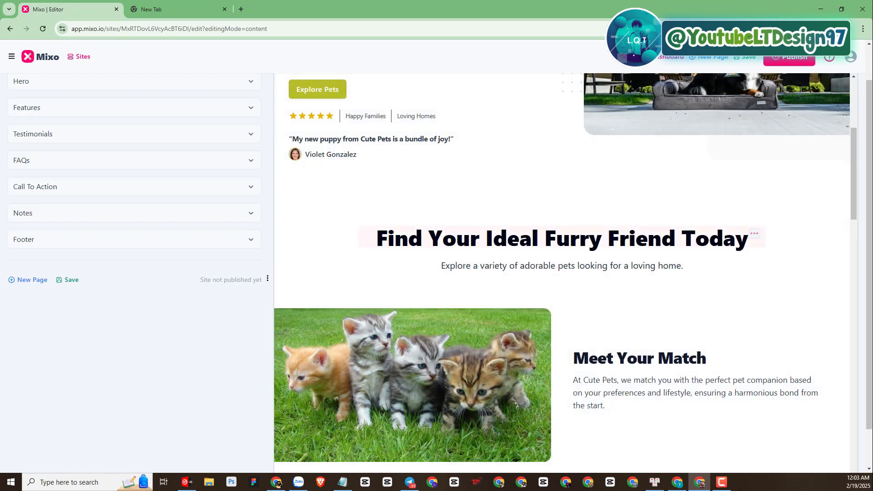
left_click_drag(375, 238, 725, 240)
left_click(781, 271)
scroll(727, 241, "down", 2)
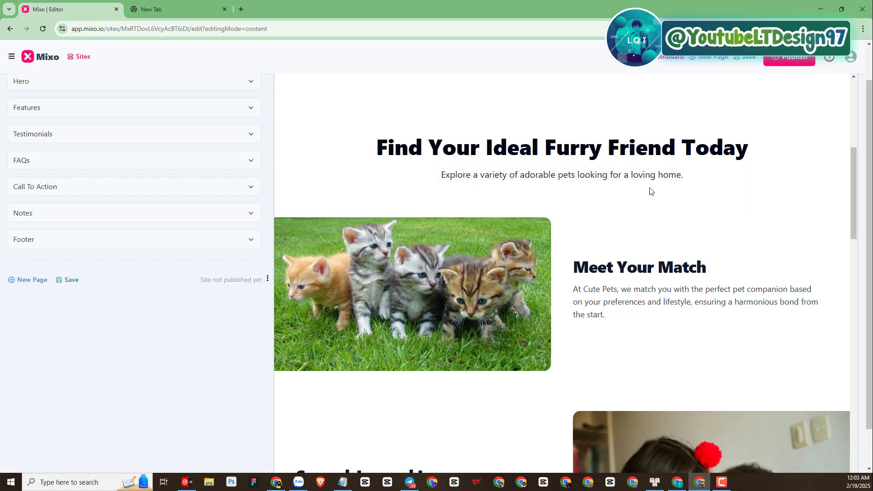
Check the editing options for the features subtitle and review the remaining page sections down to the footer
left_click(754, 176)
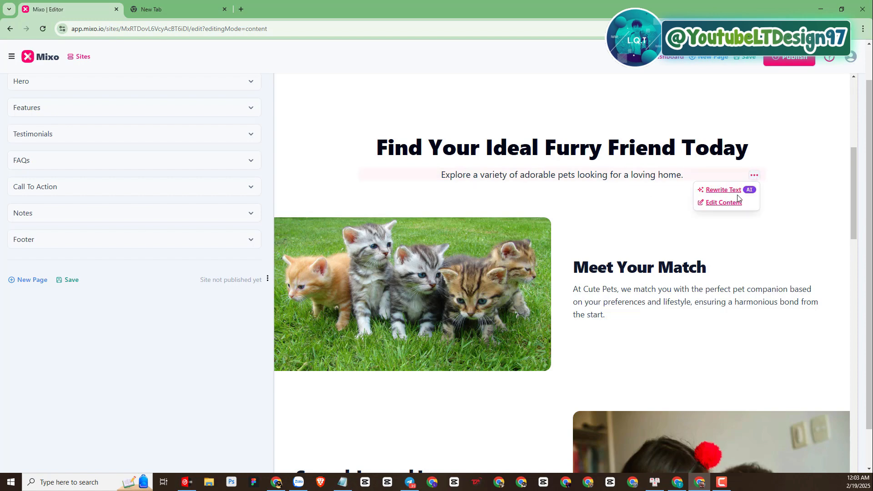
scroll(712, 250, "down", 1)
scroll(710, 255, "down", 20)
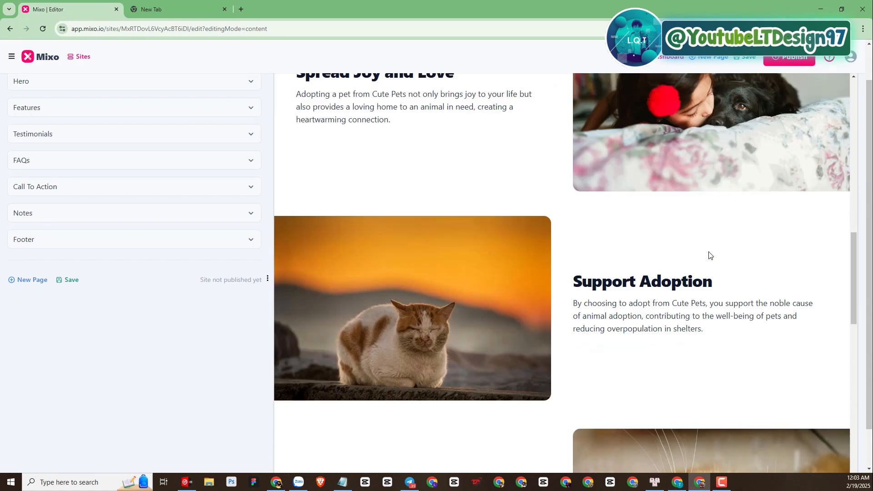
scroll(710, 256, "down", 7)
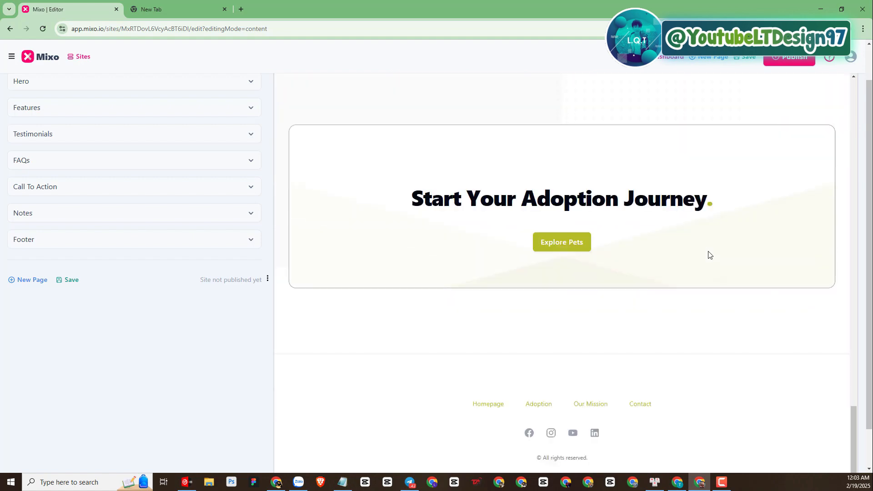
scroll(708, 256, "up", 20)
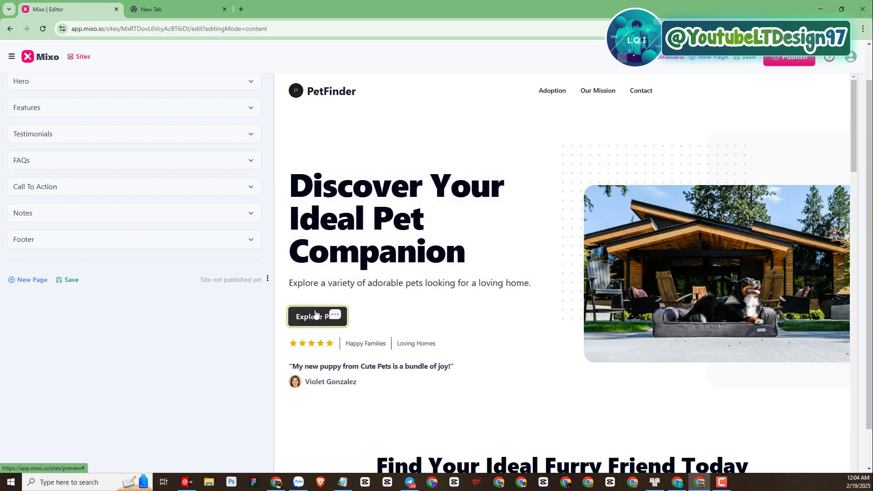
Open the content settings from the hero's Explore Pets button and examine the layout, text, media, ratings and review options
left_click(318, 315)
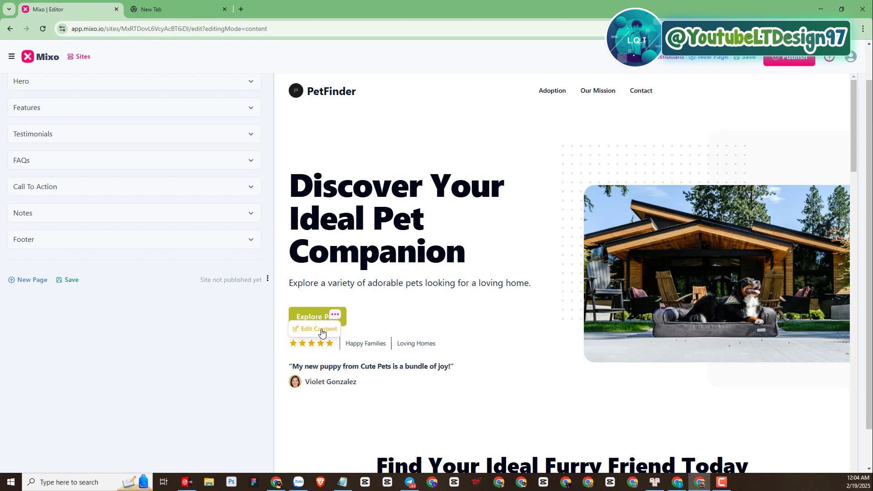
left_click(322, 332)
scroll(85, 291, "down", 7)
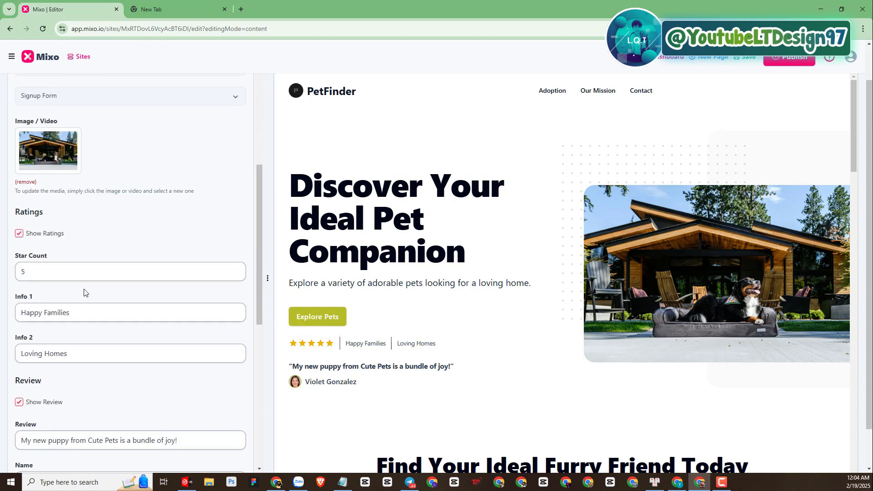
scroll(84, 291, "down", 8)
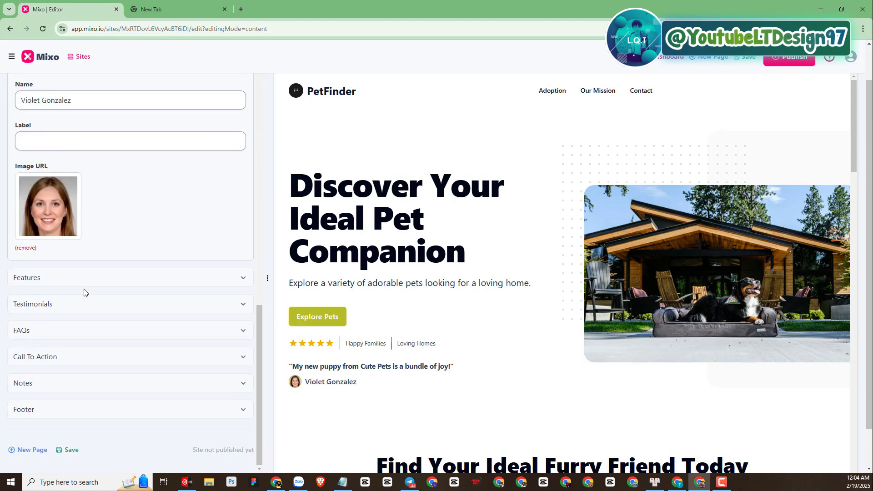
scroll(89, 292, "up", 14)
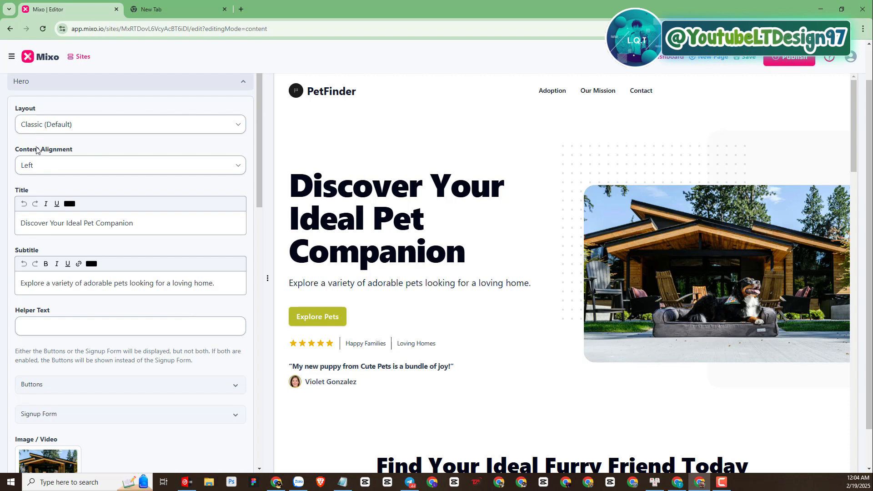
scroll(50, 219, "down", 2)
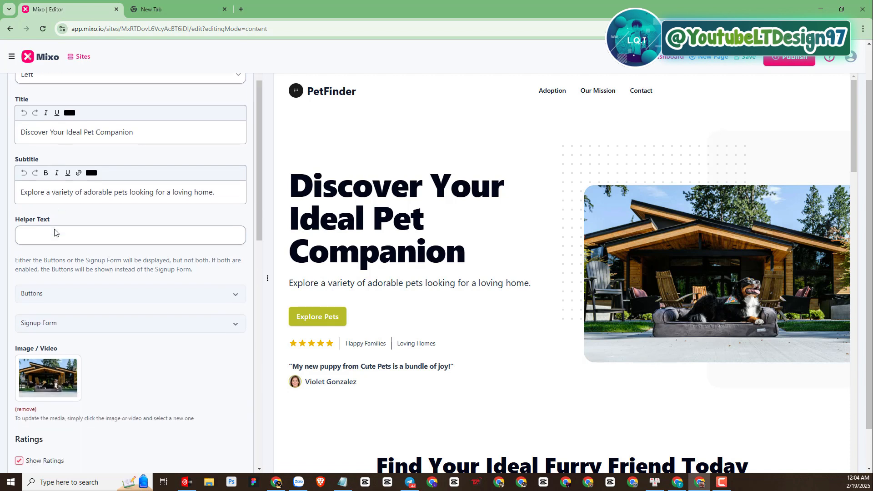
Expand the hero's button settings and examine the primary button's label, external link, icon and color options
left_click(236, 295)
scroll(164, 318, "down", 1)
scroll(163, 320, "down", 2)
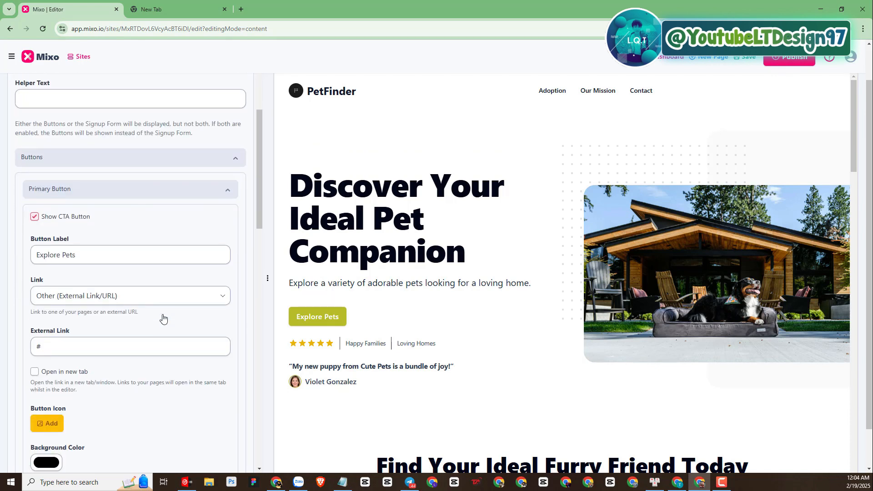
left_click(66, 348)
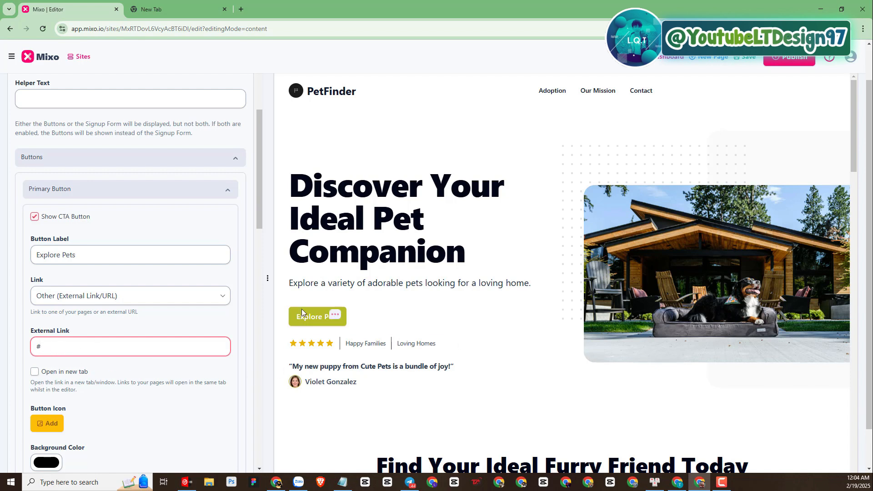
scroll(125, 347, "down", 3)
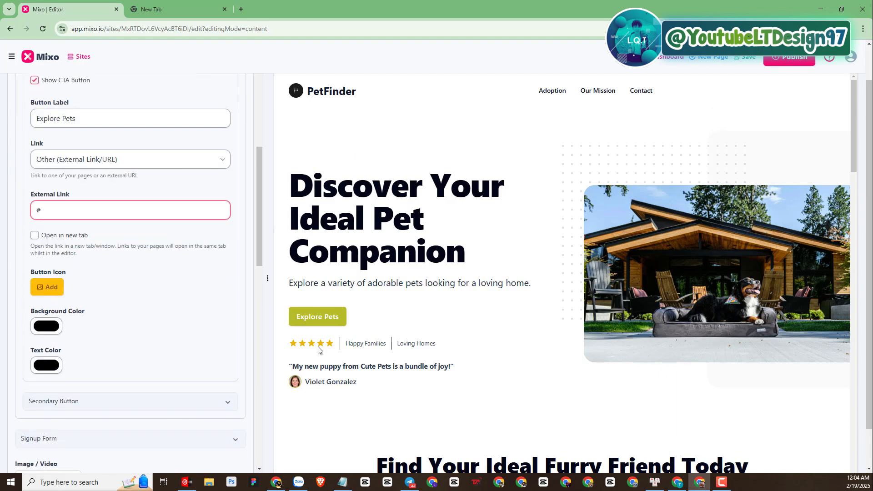
Review the whole page once more, publish the site and go to its dashboard
scroll(533, 266, "down", 12)
scroll(533, 267, "down", 15)
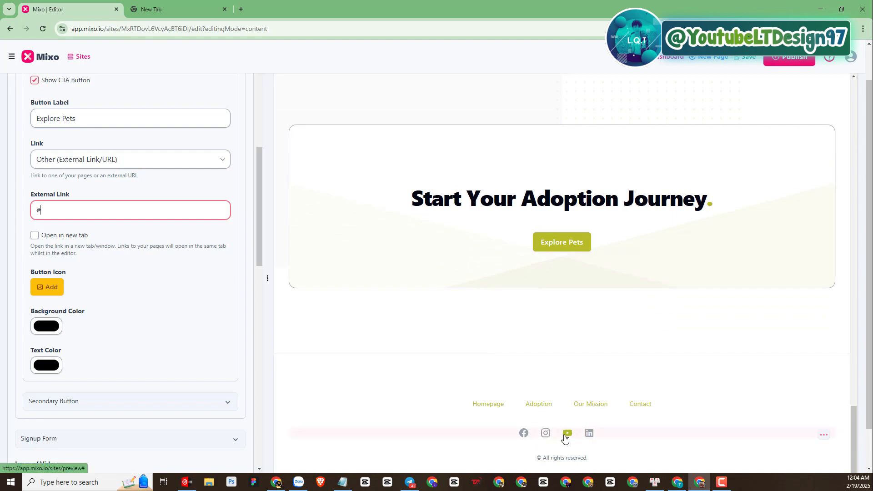
scroll(597, 364, "up", 10)
scroll(650, 275, "up", 10)
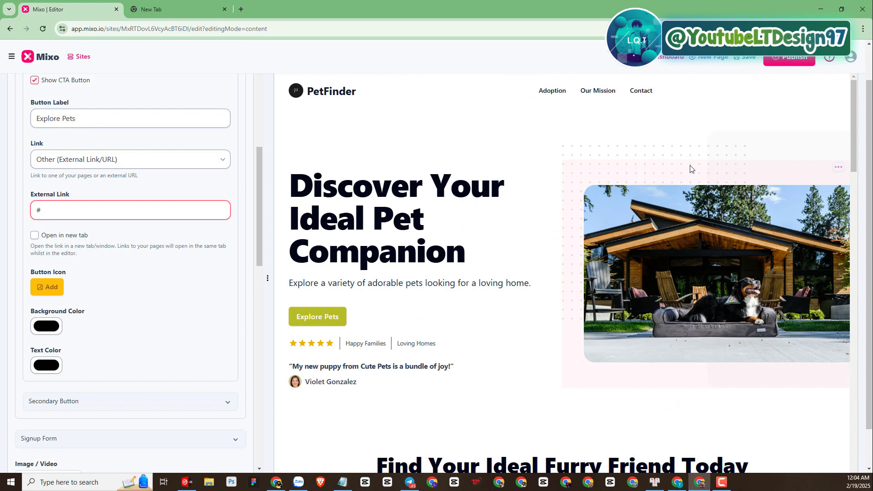
left_click(787, 62)
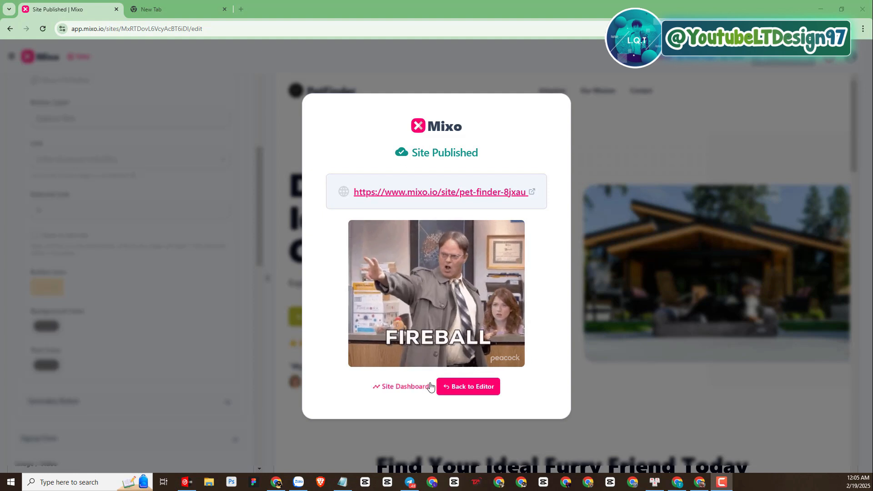
left_click(398, 393)
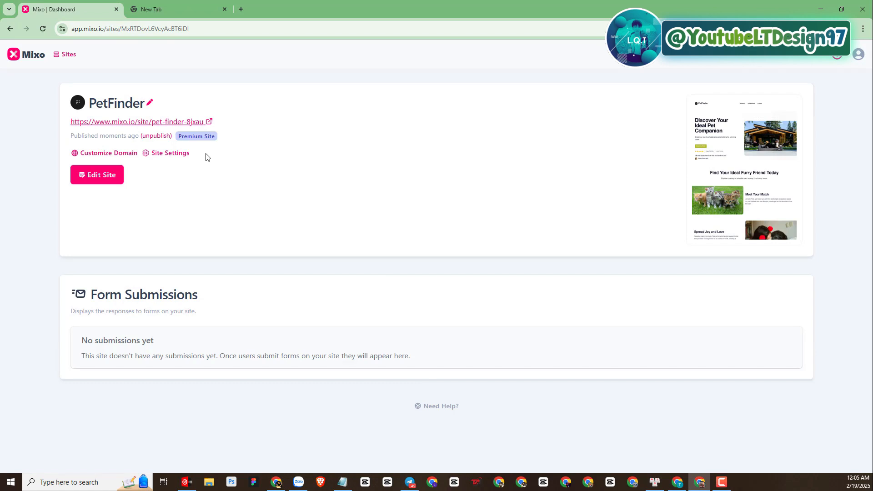
Search for a new custom domain for the PetFinder site and add petfinder.company to the cart
left_click(120, 160)
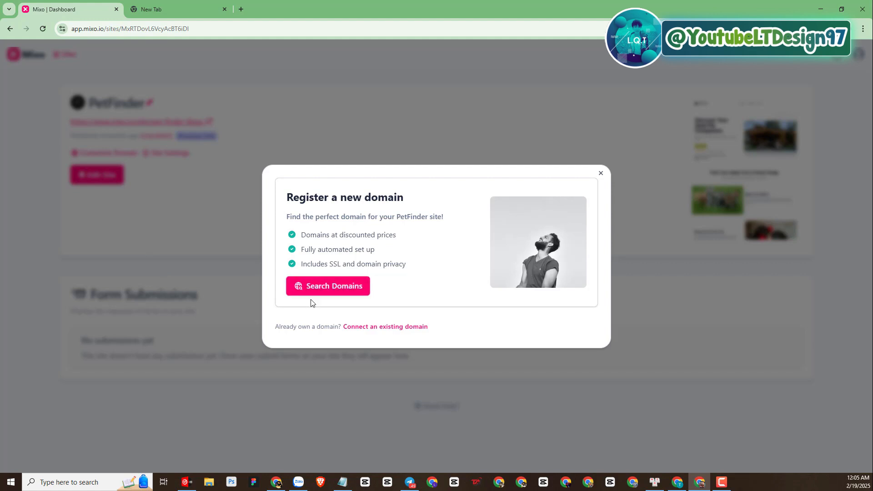
left_click(321, 291)
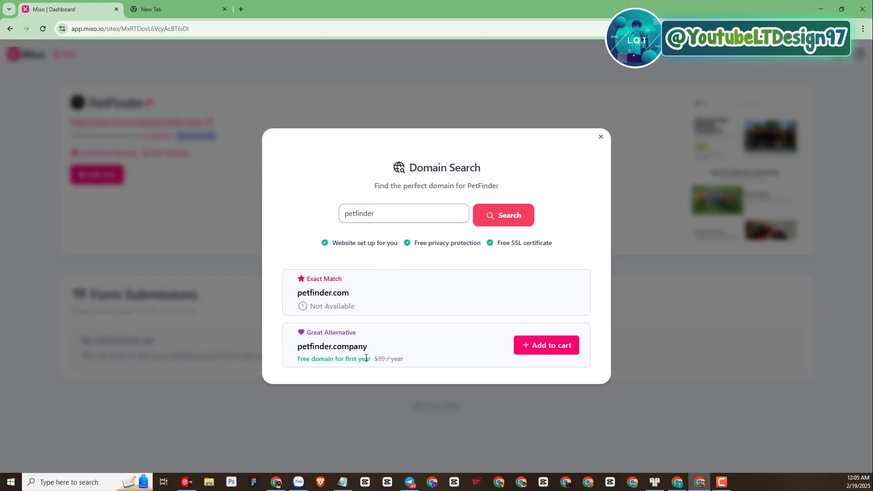
left_click_drag(383, 350, 296, 344)
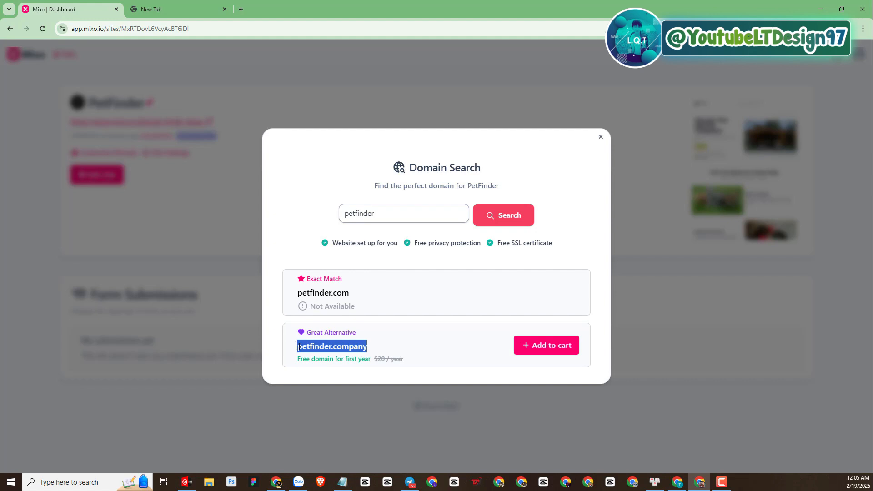
left_click(430, 345)
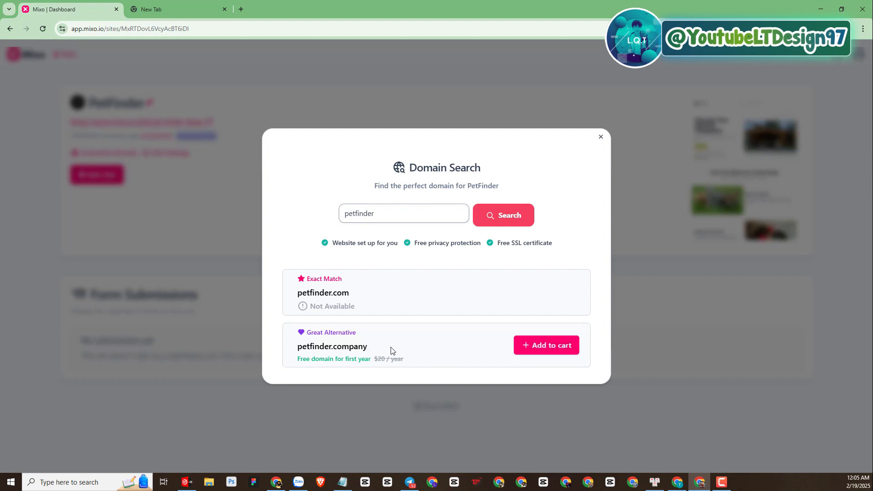
left_click(537, 354)
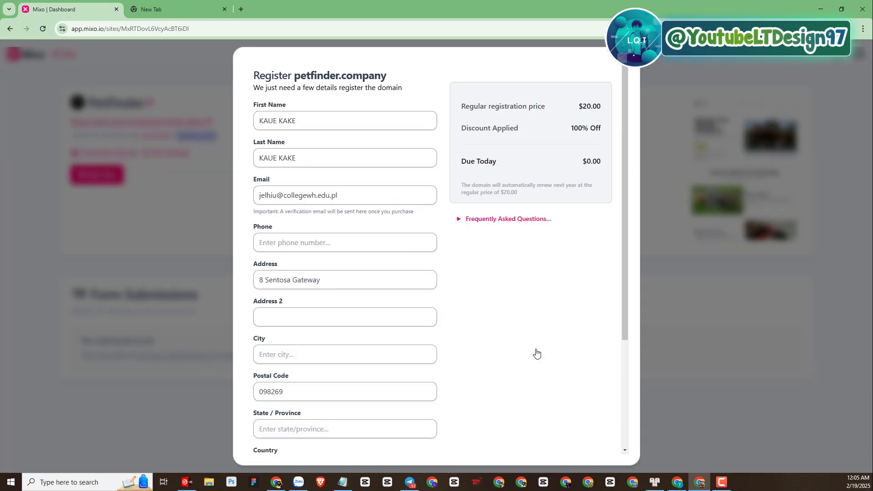
Examine the petfinder.company registration form's contact fields, optional contacts, terms and checkout section
scroll(524, 339, "down", 3)
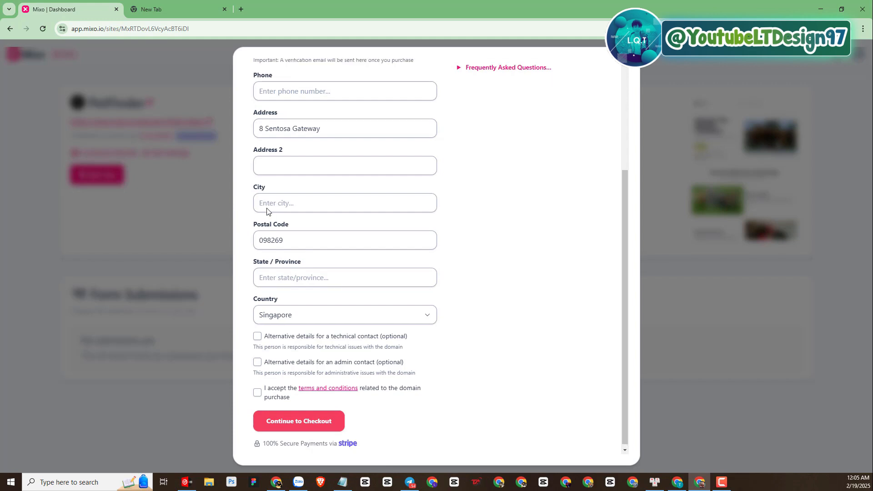
scroll(267, 214, "up", 3)
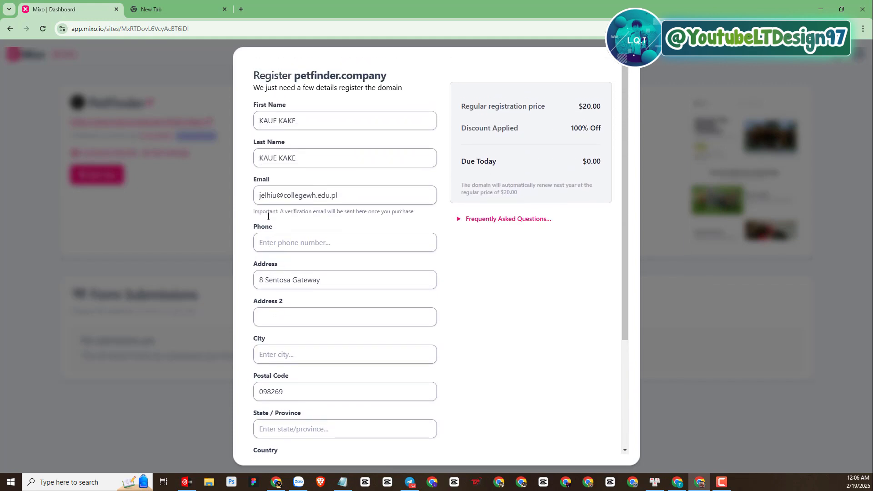
scroll(268, 218, "down", 3)
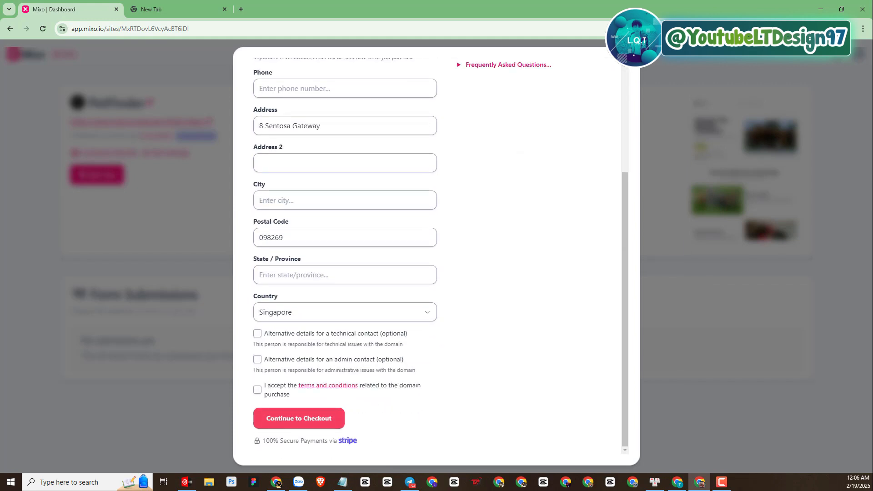